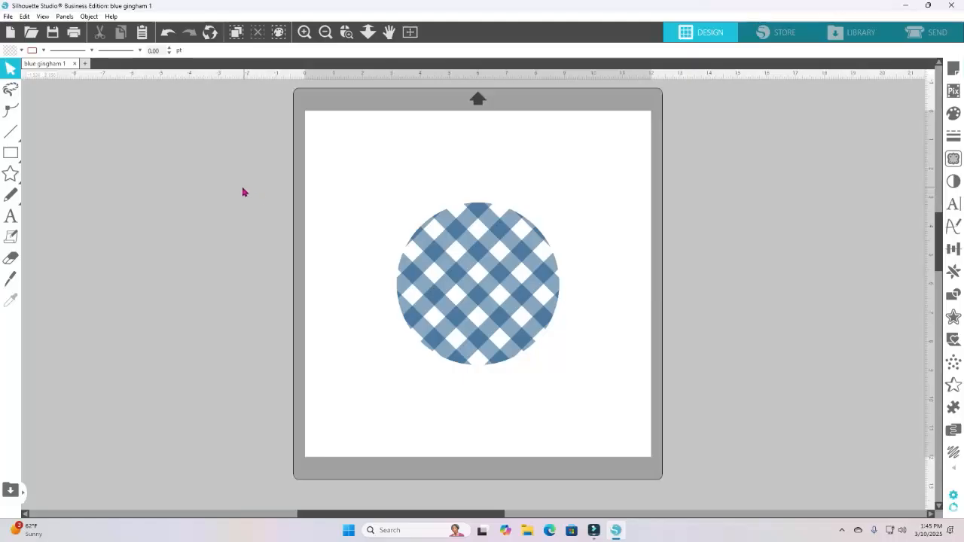
left_click(8, 17)
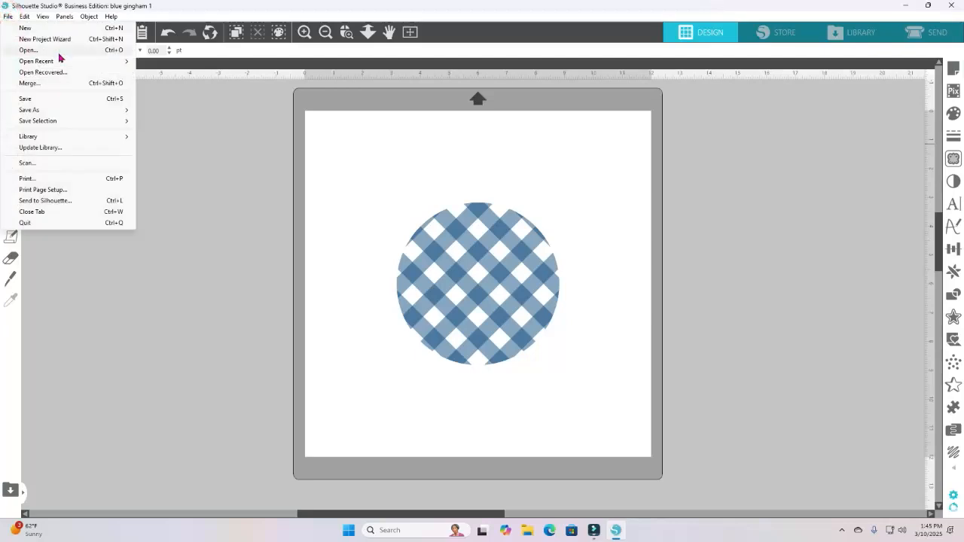
left_click(196, 143)
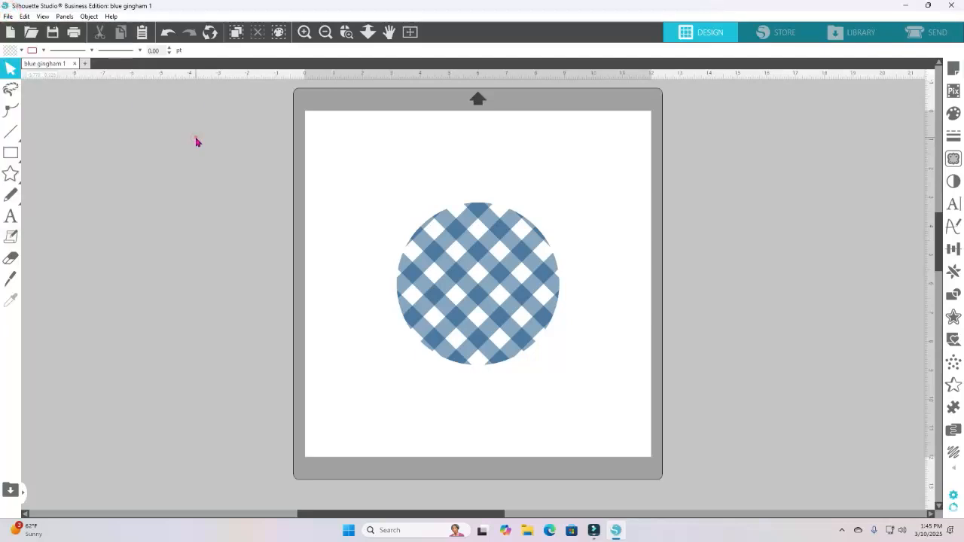
Step: Create a new document and set its page size to 6 in wide by 6 in high
left_click(86, 64)
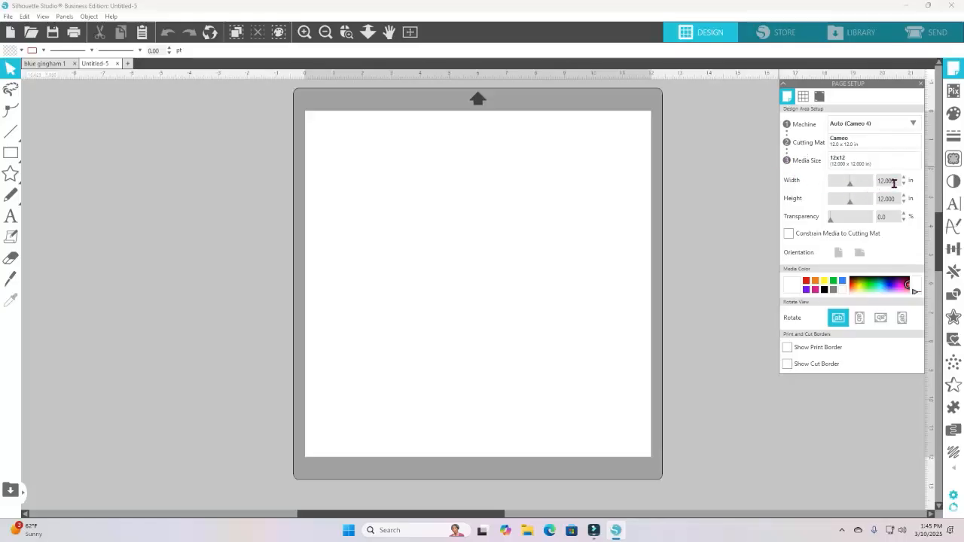
left_click_drag(898, 181, 877, 181)
type("6")
left_click(899, 198)
left_click_drag(899, 198, 876, 198)
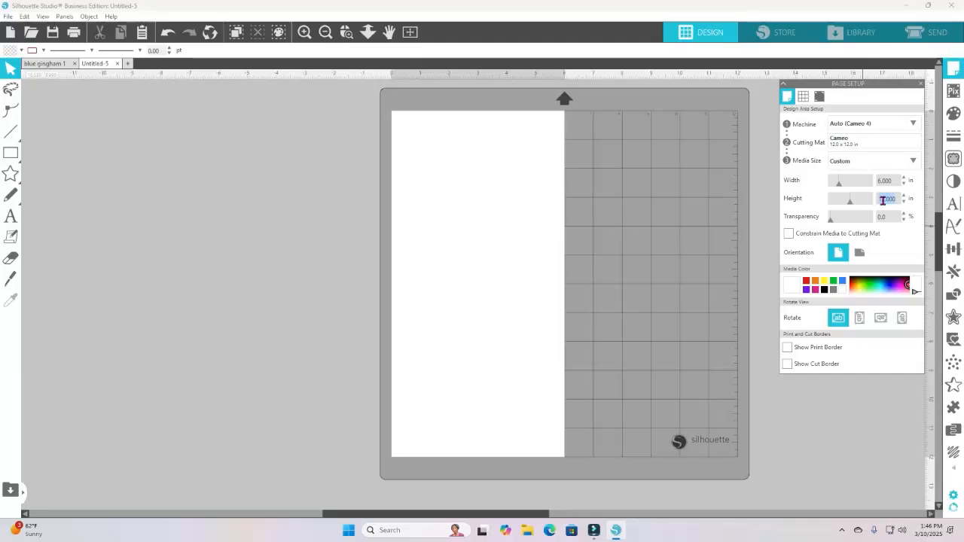
key("BackSpace")
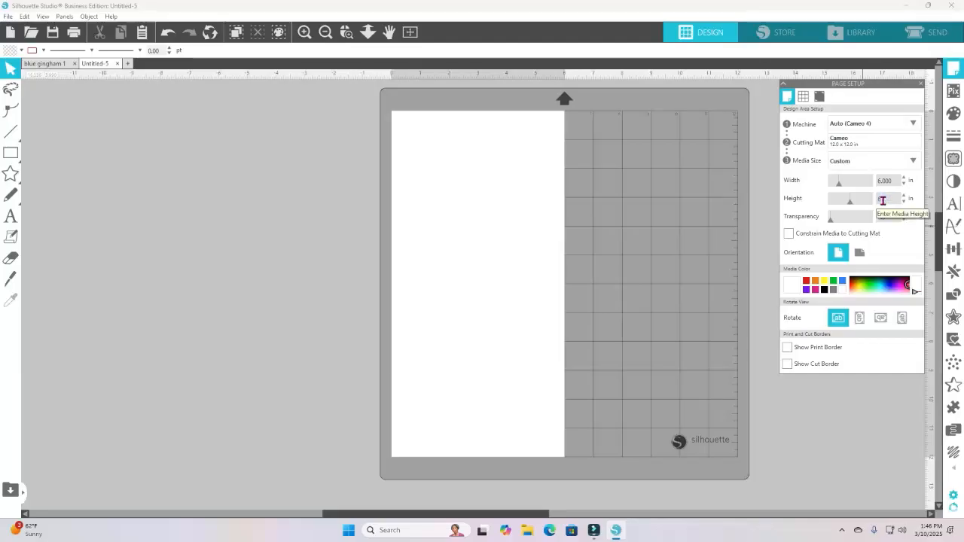
type("6")
key("Return")
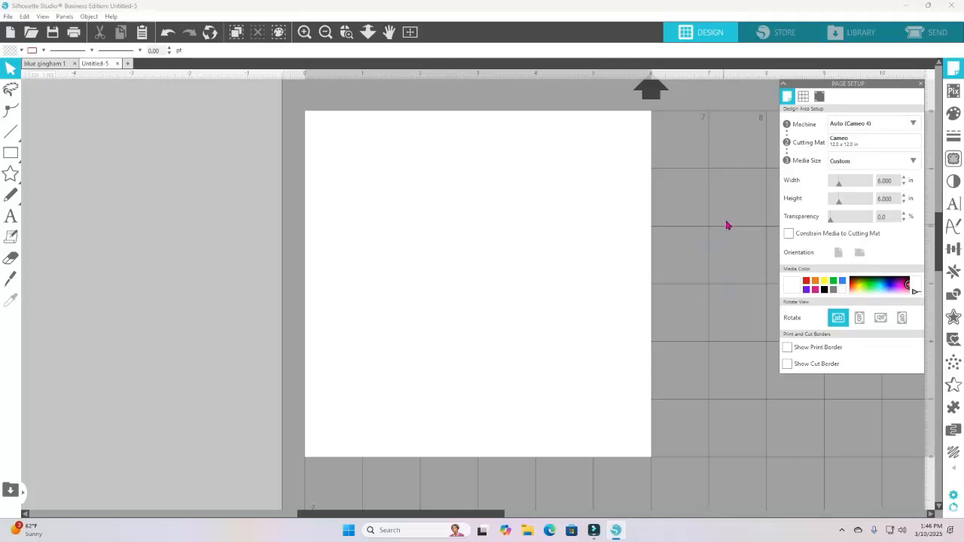
Step: Turn off the guides and show a square snap-to grid with 3 in spacing and 4 divisions
left_click(804, 101)
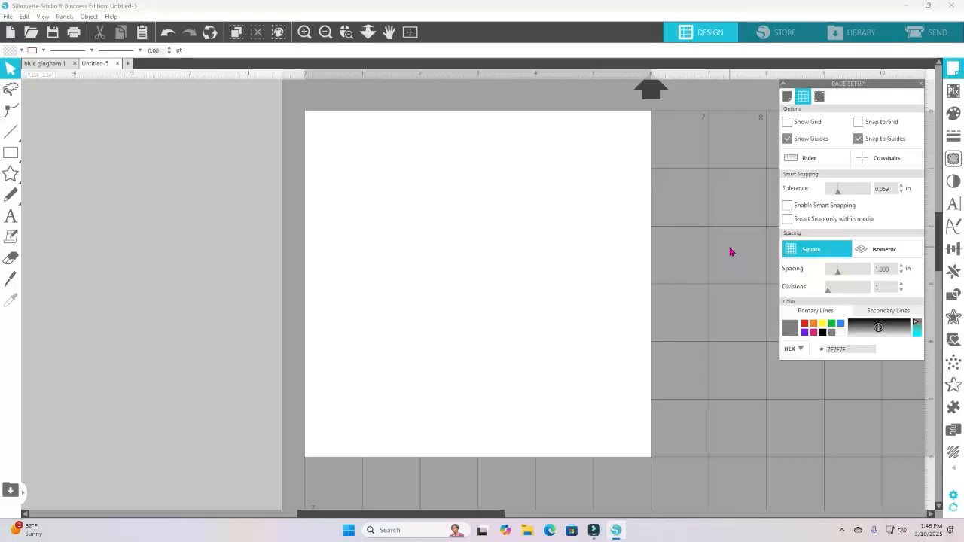
left_click(787, 138)
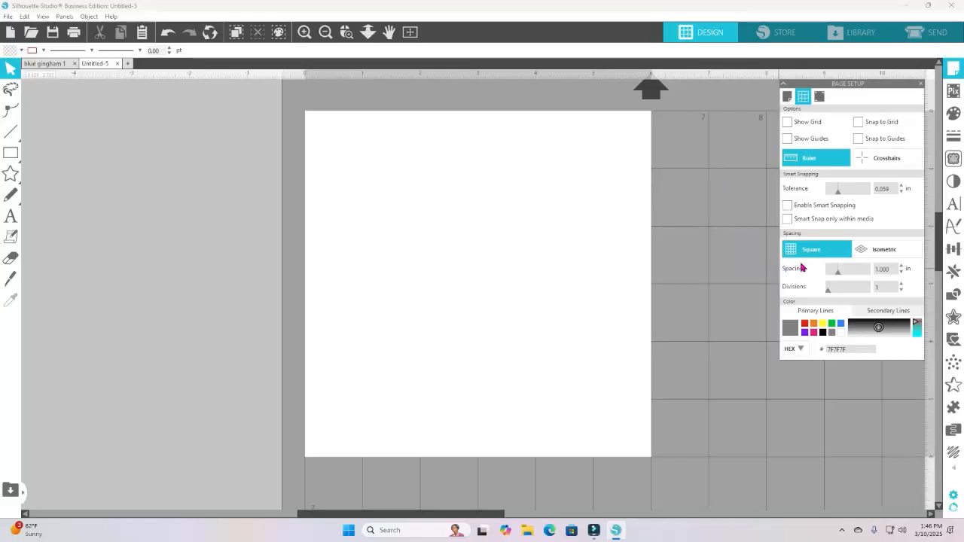
double_click(887, 269)
type("3")
key("Return")
double_click(891, 287)
type("4")
left_click(788, 123)
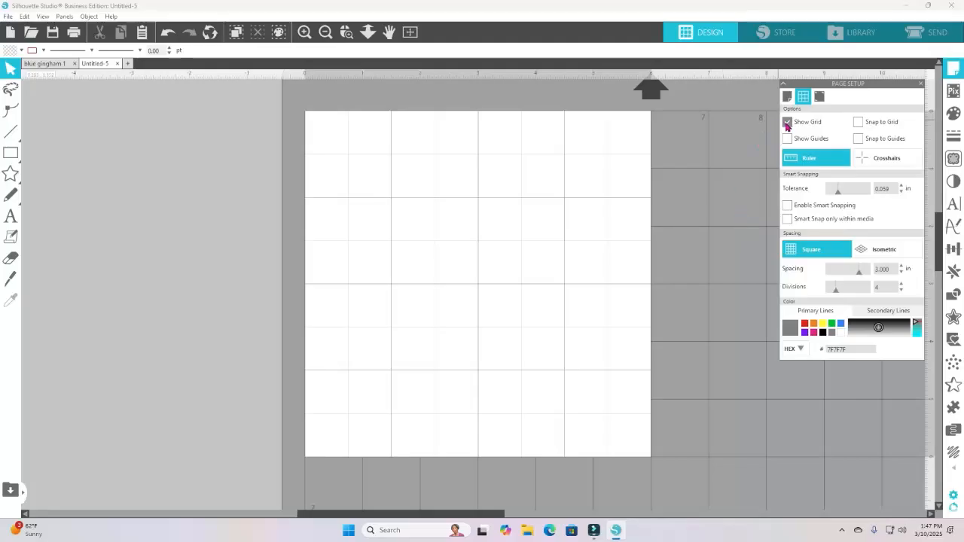
left_click(860, 123)
Step: Draw a 3 in wide by 1.5 in high ellipse snapped to the grid and fill it red
left_click(8, 154)
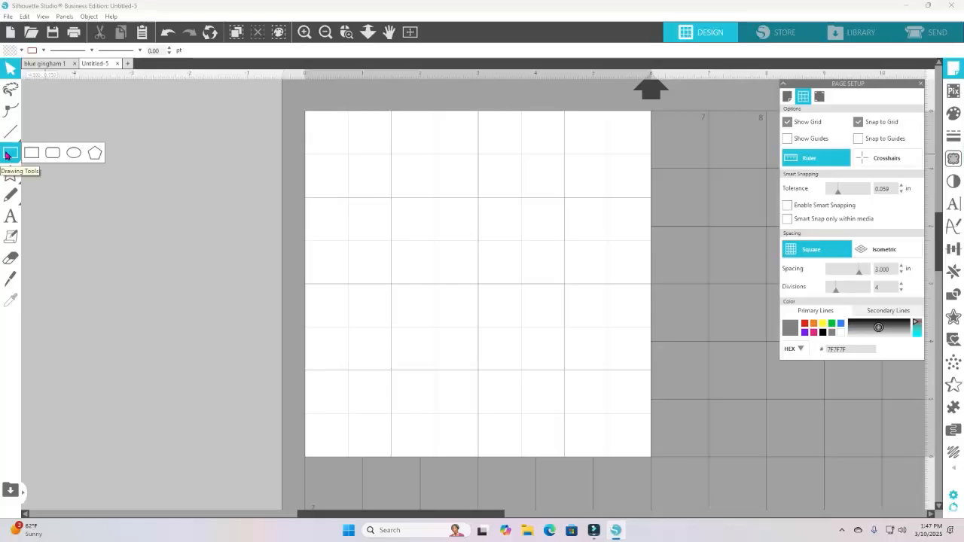
left_click(75, 152)
mouse_move(403, 215)
left_mouse_down()
mouse_move(492, 278)
mouse_move(564, 269)
mouse_move(556, 296)
left_mouse_up()
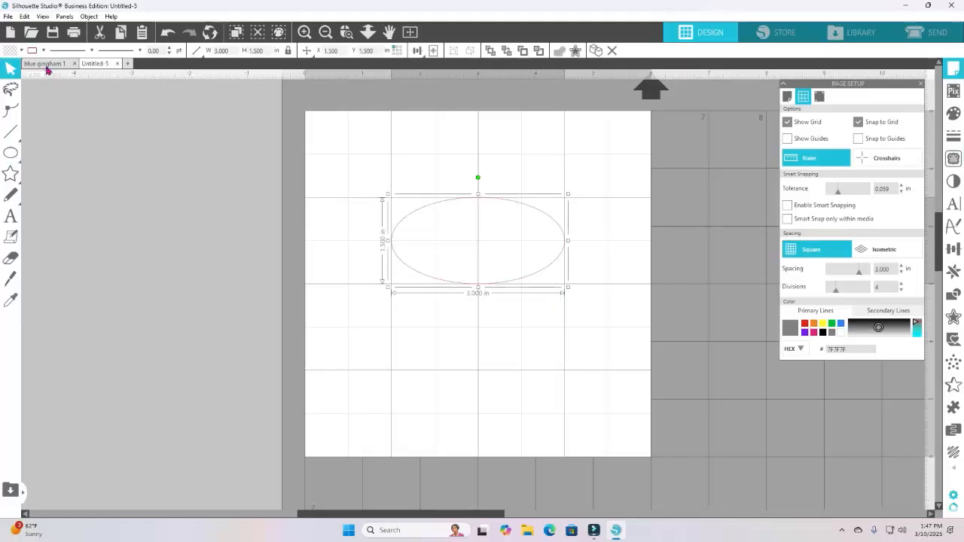
left_click(21, 51)
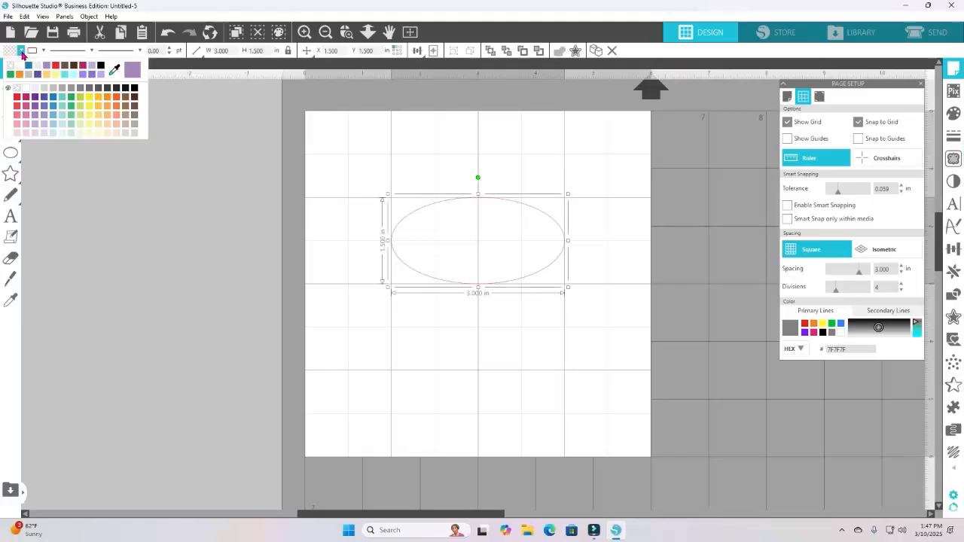
left_click(19, 98)
left_click_drag(499, 256, 484, 228)
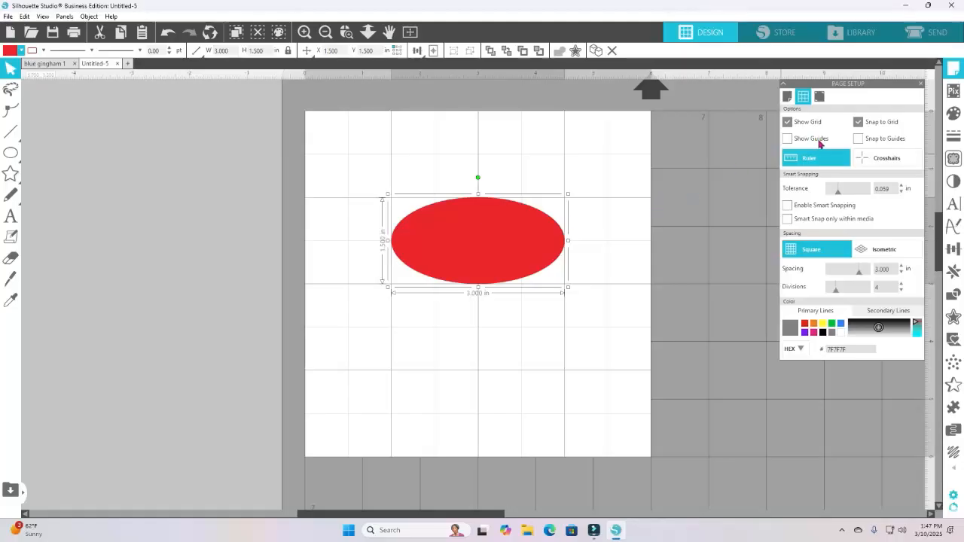
Step: Test moving the red ellipse with grid snapping off, then delete it and turn snapping back on
left_click(858, 121)
left_click_drag(519, 239, 525, 278)
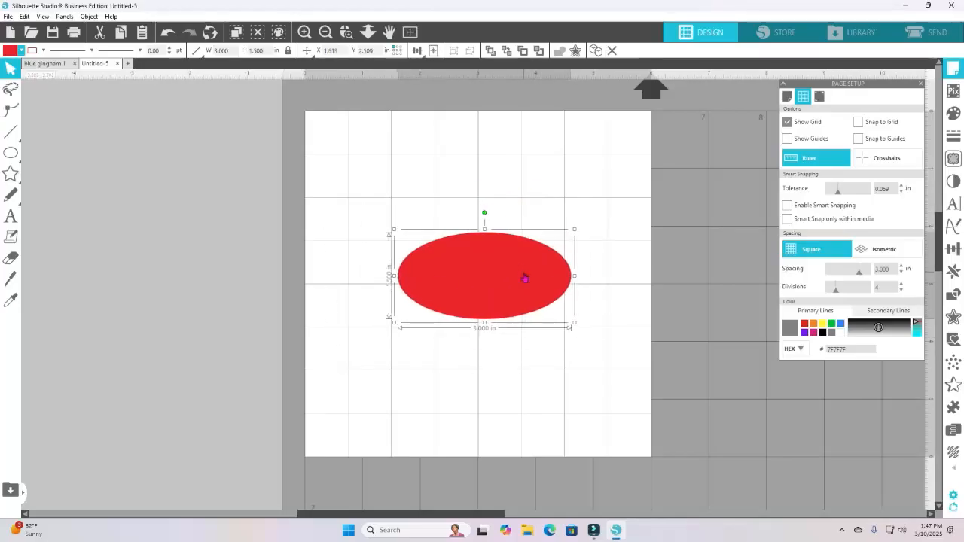
key("Delete")
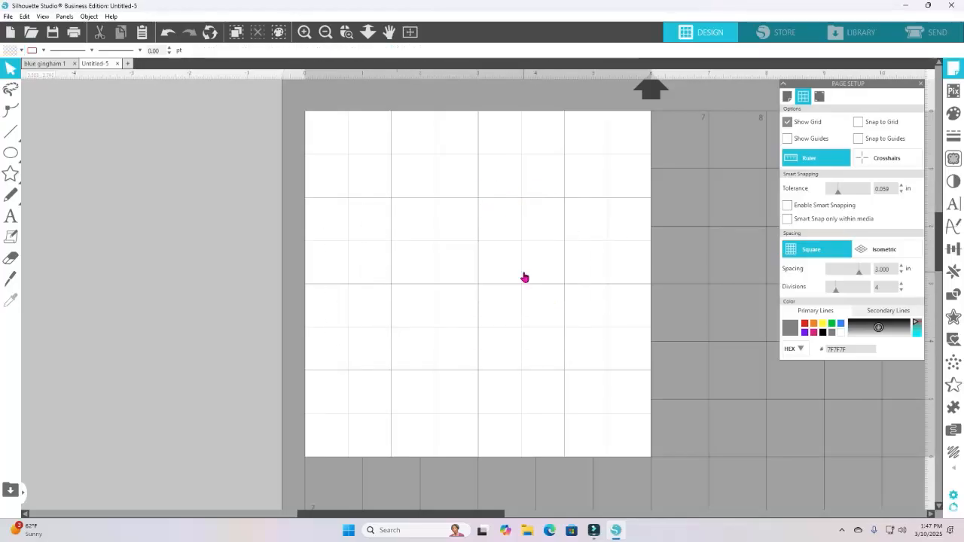
left_click(858, 122)
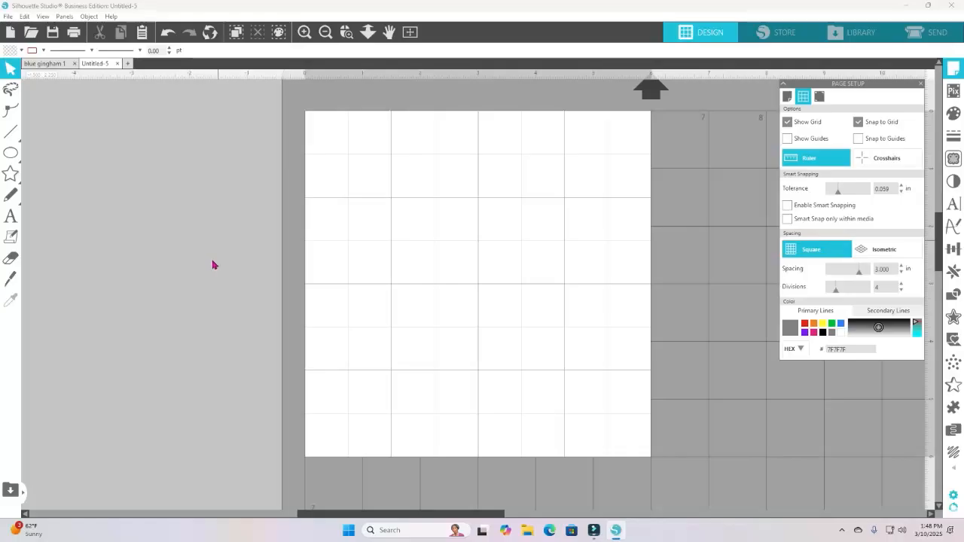
Step: Draw a blue-filled rectangle 6 in wide by 1.5 in high across the top of the page
left_click(13, 155)
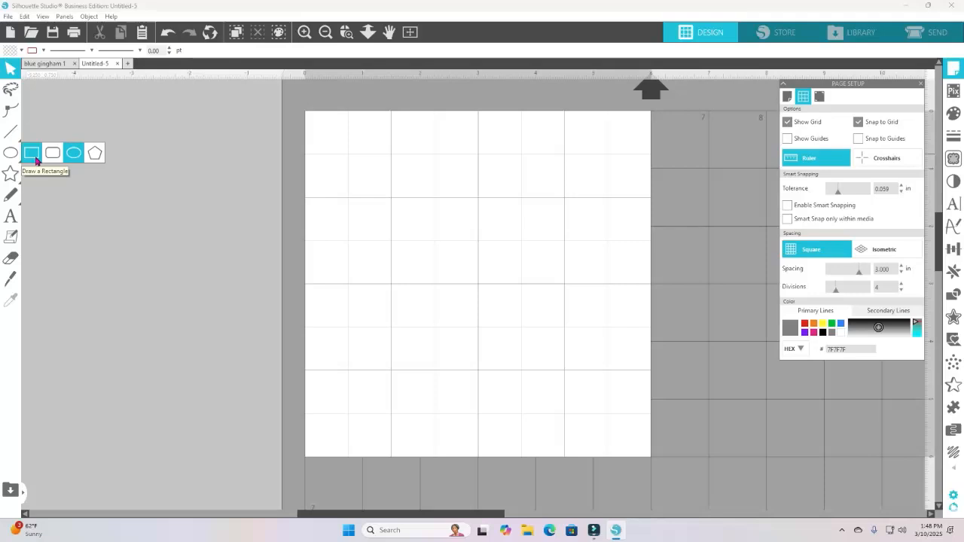
left_click(34, 158)
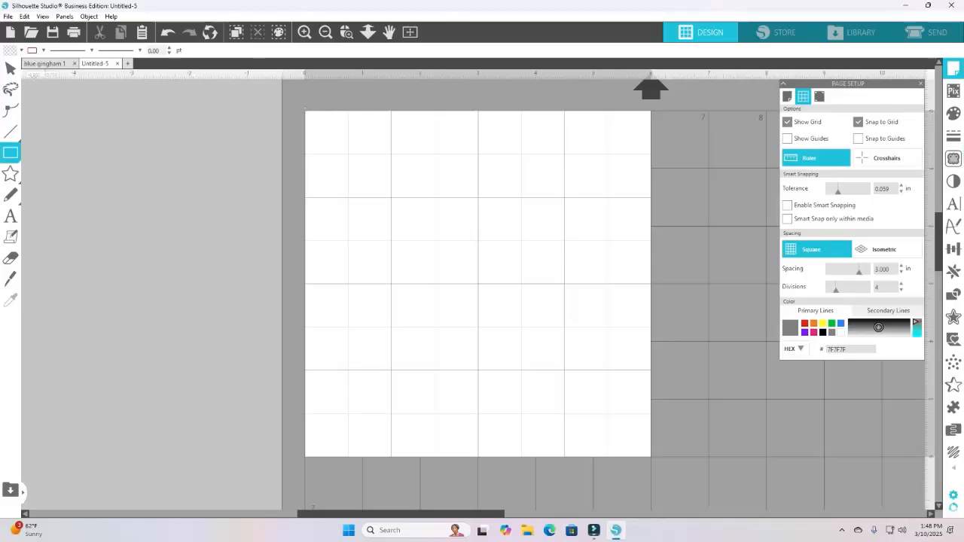
left_click(21, 49)
left_click(52, 97)
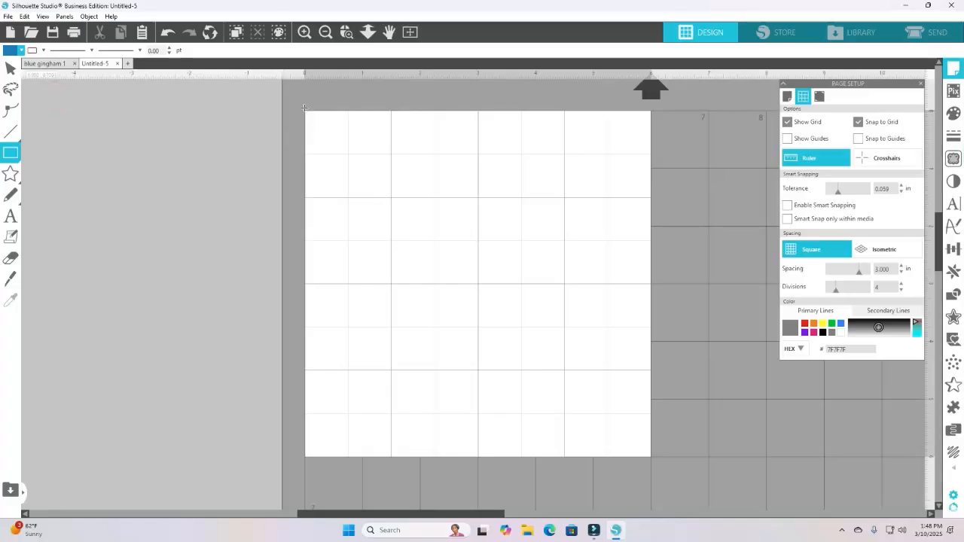
mouse_move(305, 115)
left_mouse_down()
mouse_move(349, 155)
mouse_move(394, 175)
mouse_move(639, 186)
left_mouse_up()
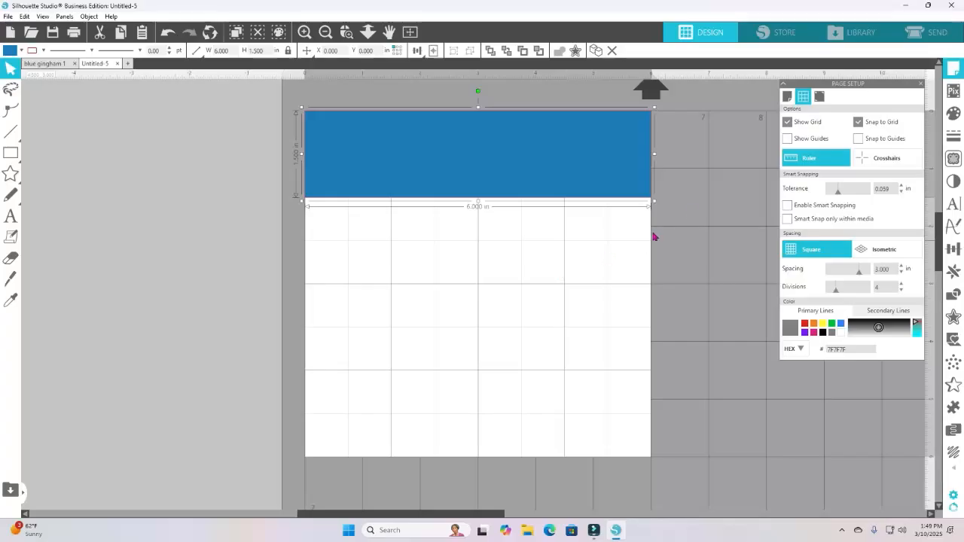
left_click(700, 192)
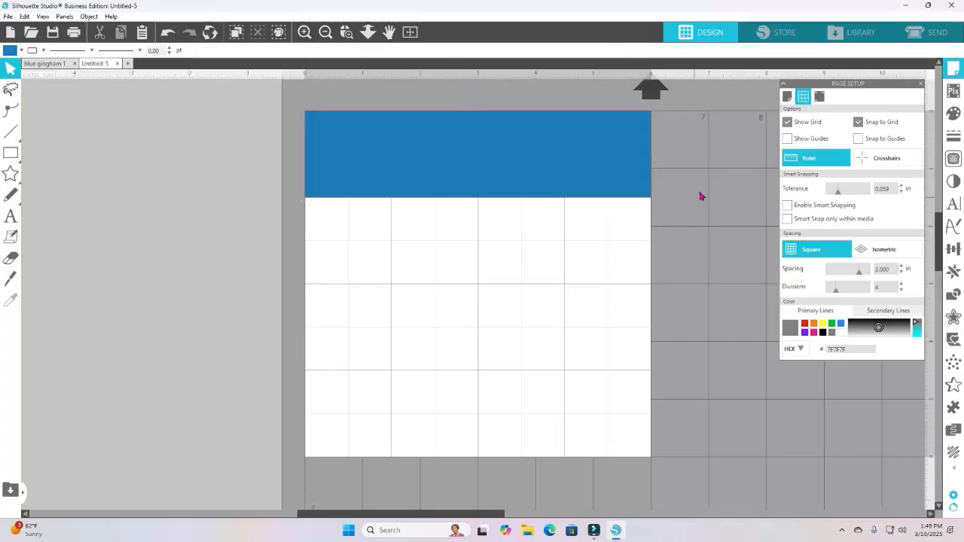
Step: Duplicate the blue strip and place the copy at X 0, Y 3 in, then close the page settings
right_click(506, 156)
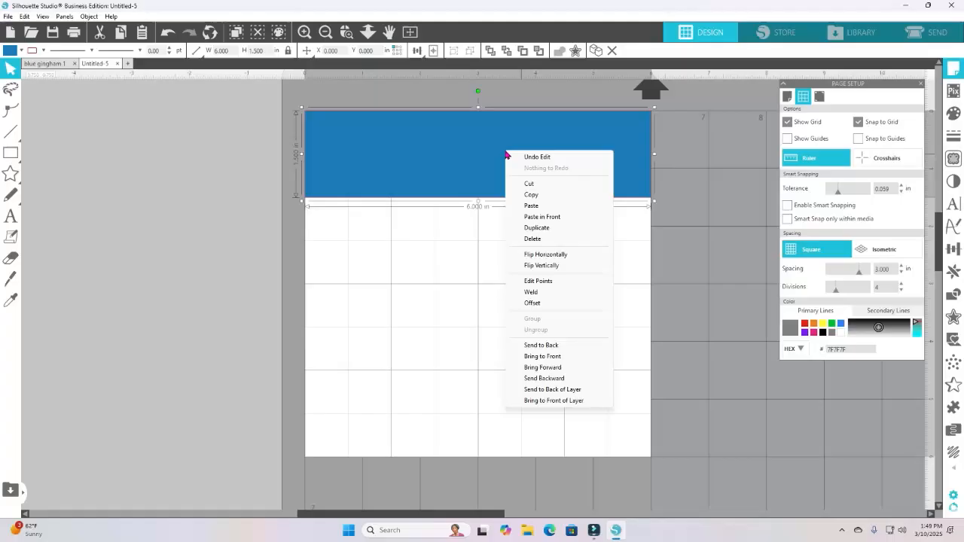
left_click(551, 232)
left_click_drag(587, 196, 570, 322)
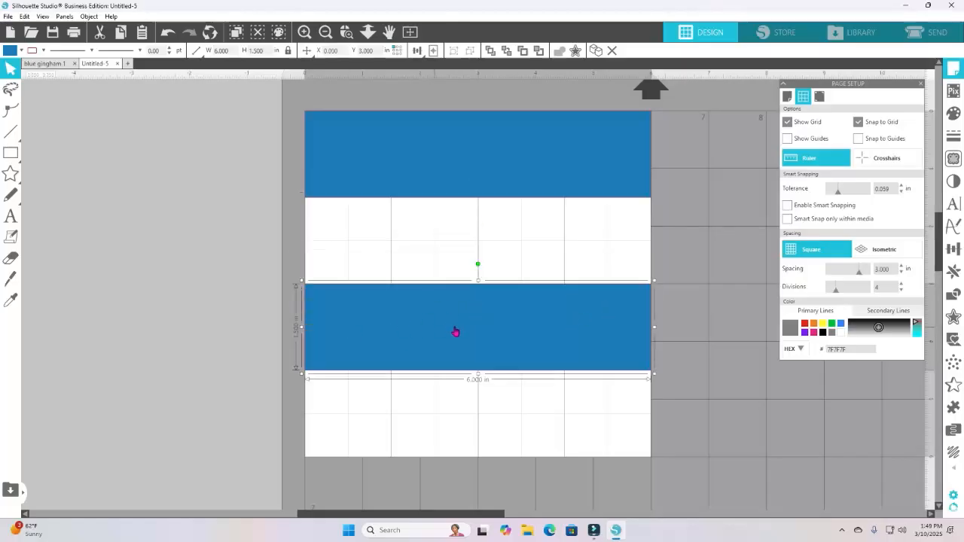
left_click(922, 84)
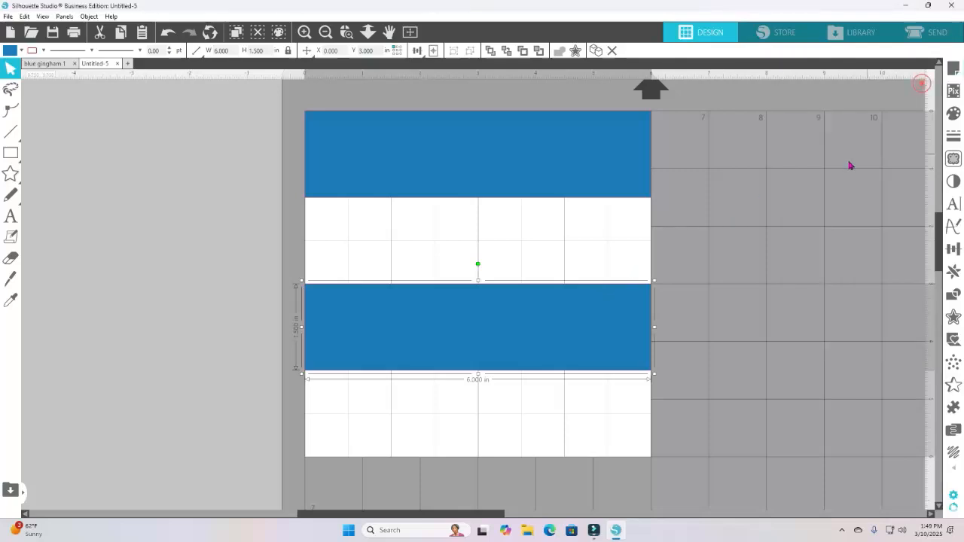
left_click(760, 247)
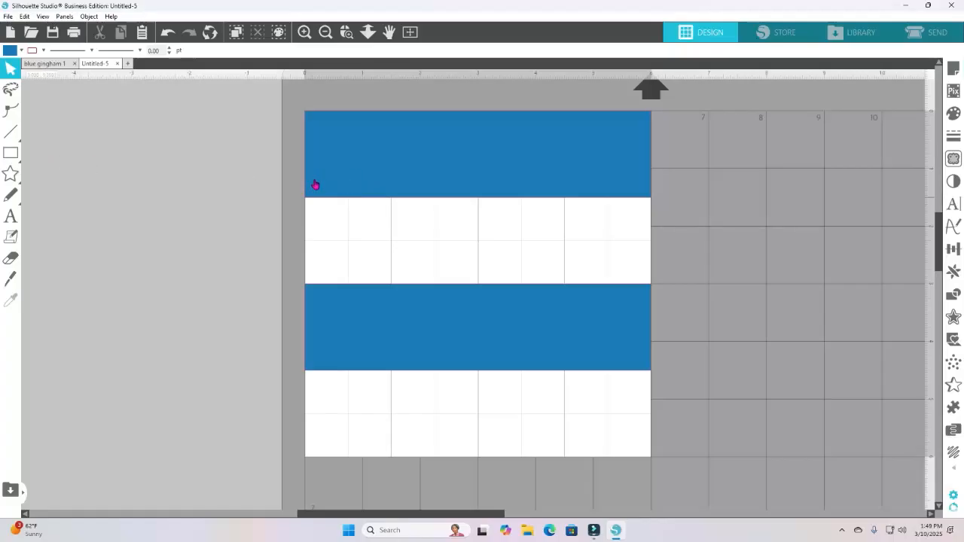
Step: Try a vertical blue strip 1.5 in wide by 6 in high along the page's left edge, then delete it
left_click(30, 154)
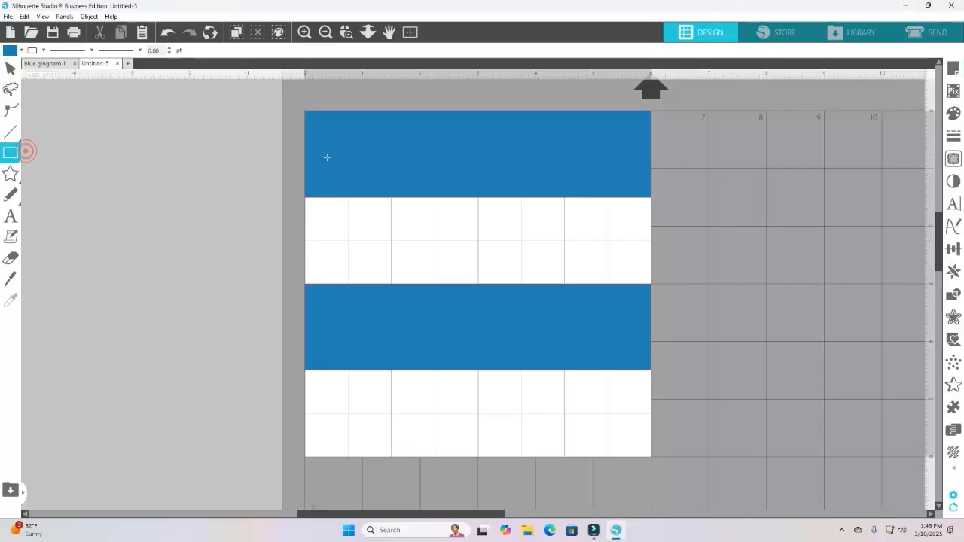
left_click_drag(304, 110, 382, 452)
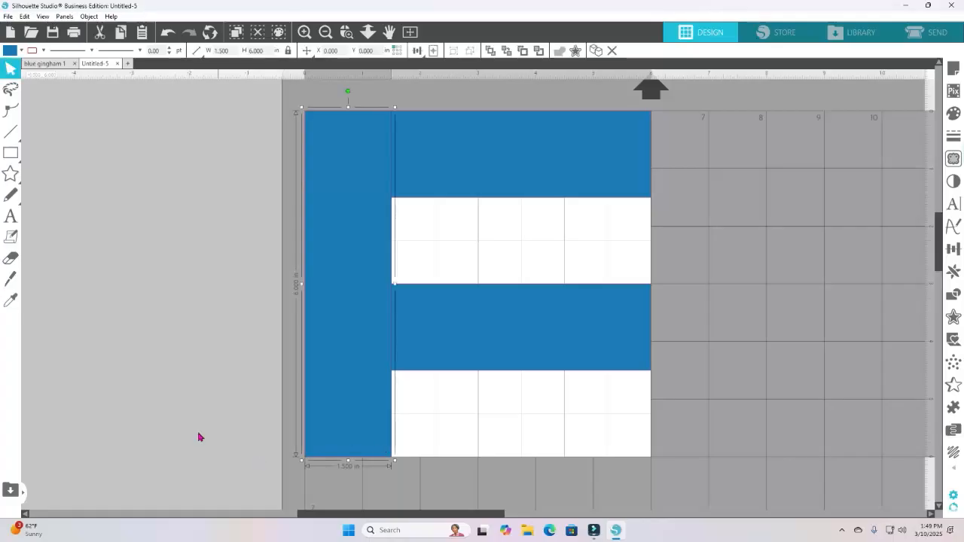
key("Delete")
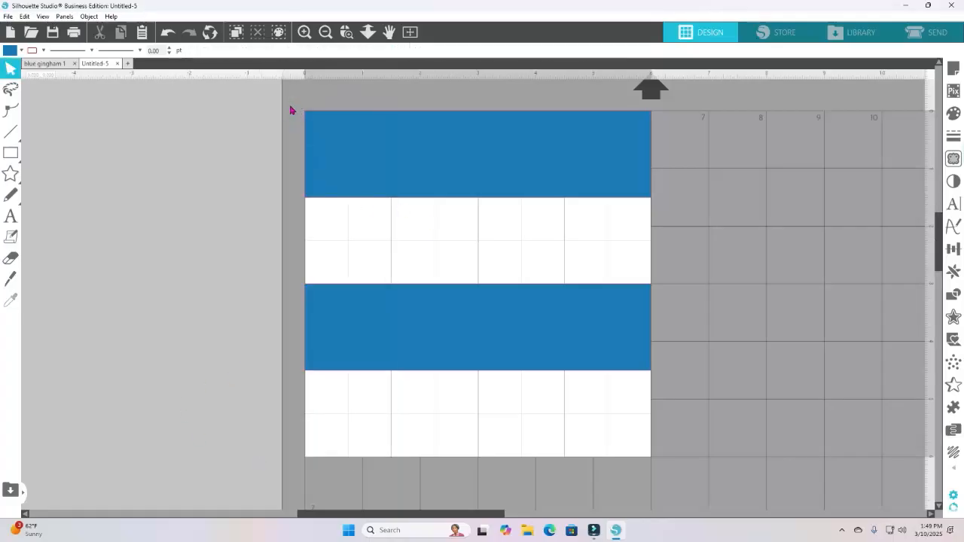
Step: Group the two horizontal blue strips and duplicate the group
left_click_drag(297, 128, 437, 345)
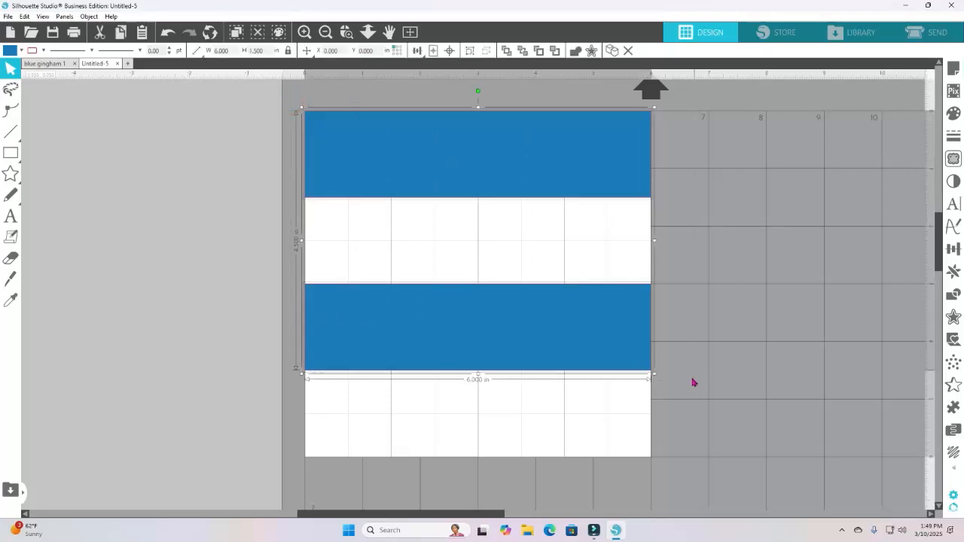
left_click(469, 51)
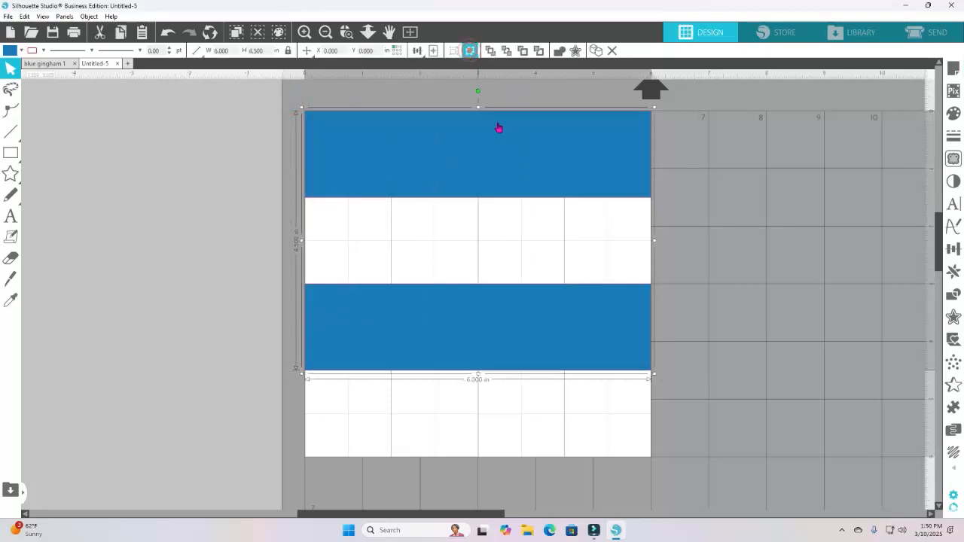
right_click(508, 151)
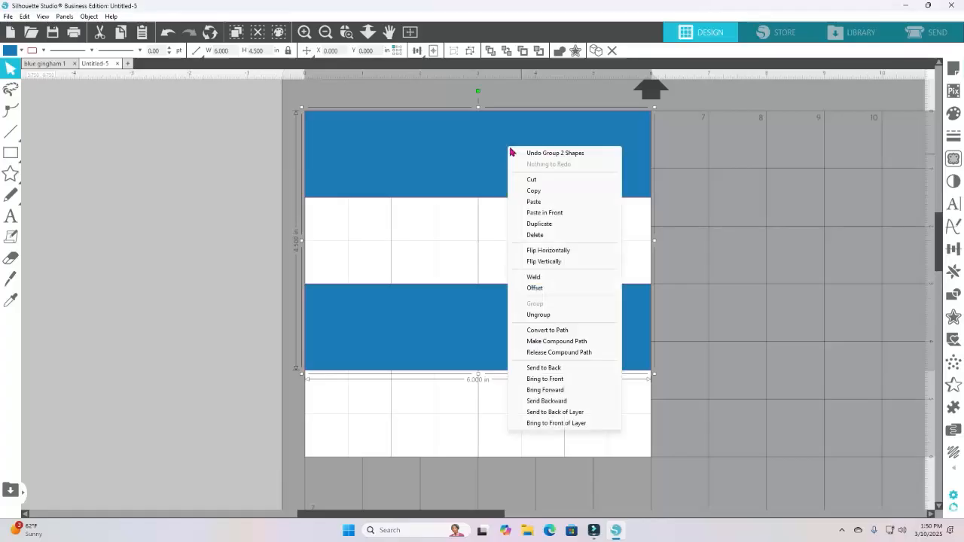
left_click(540, 224)
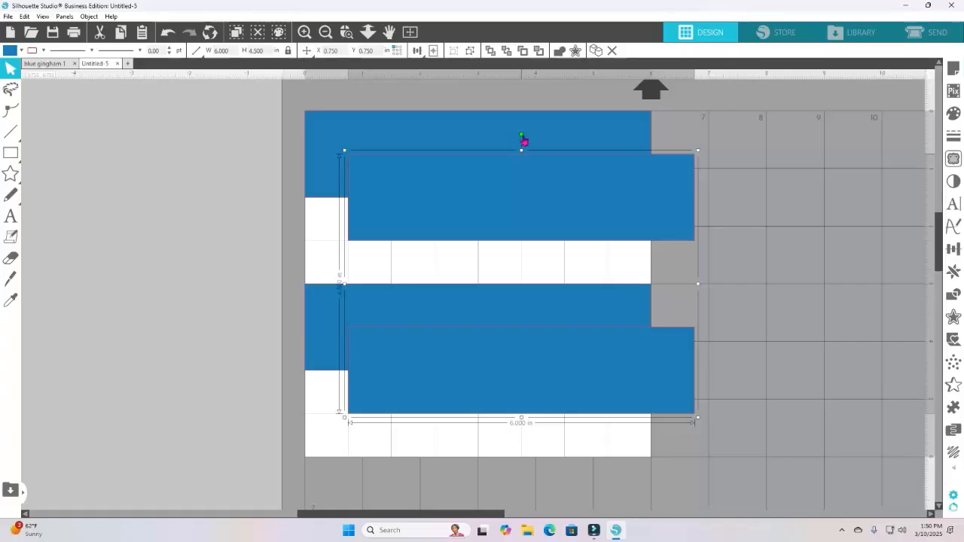
Step: Try rotating the duplicated strips slightly counterclockwise by hand, then undo the rotation
left_click_drag(522, 136, 491, 152)
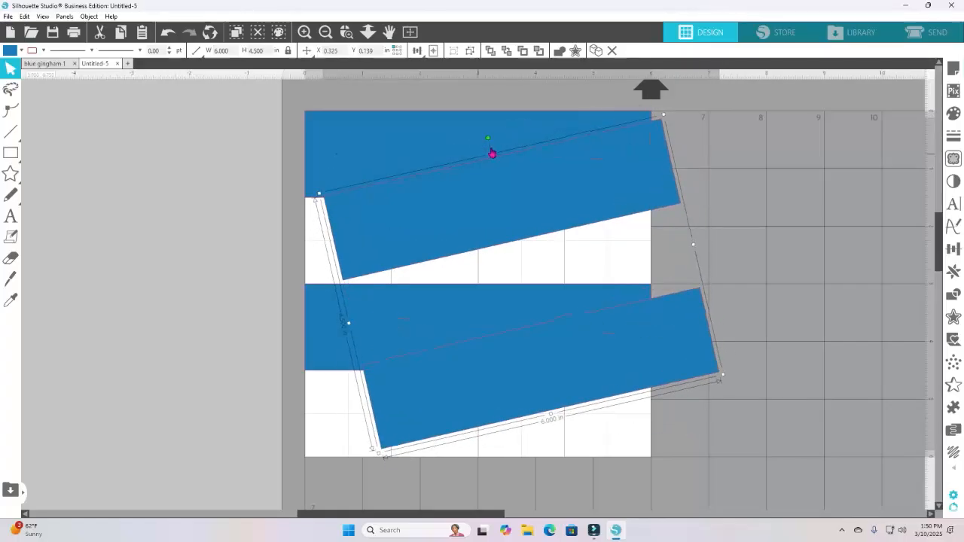
left_click(170, 36)
left_click(171, 38)
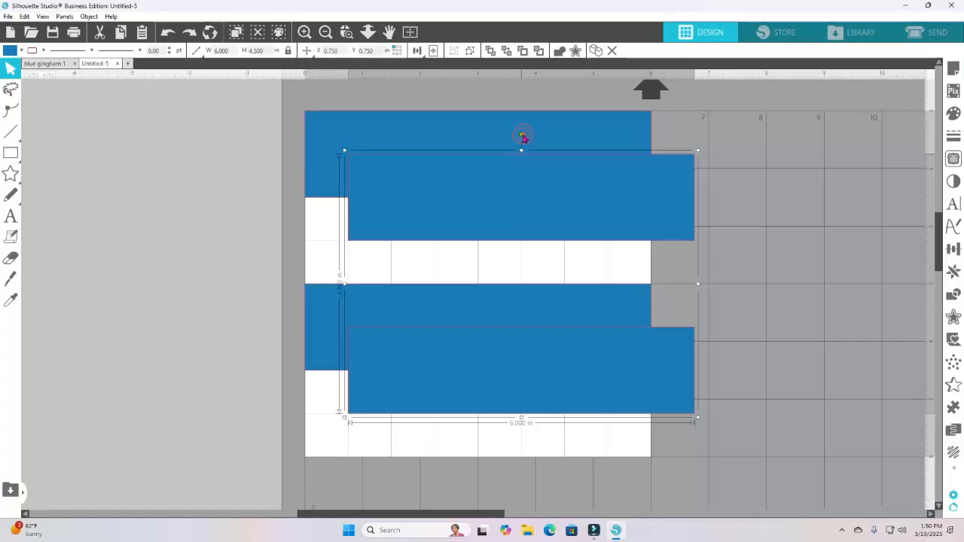
Step: Rotate the duplicated strips 90° counterclockwise and position them vertically at X 1.5 in, Y 0
left_click_drag(514, 137, 412, 299)
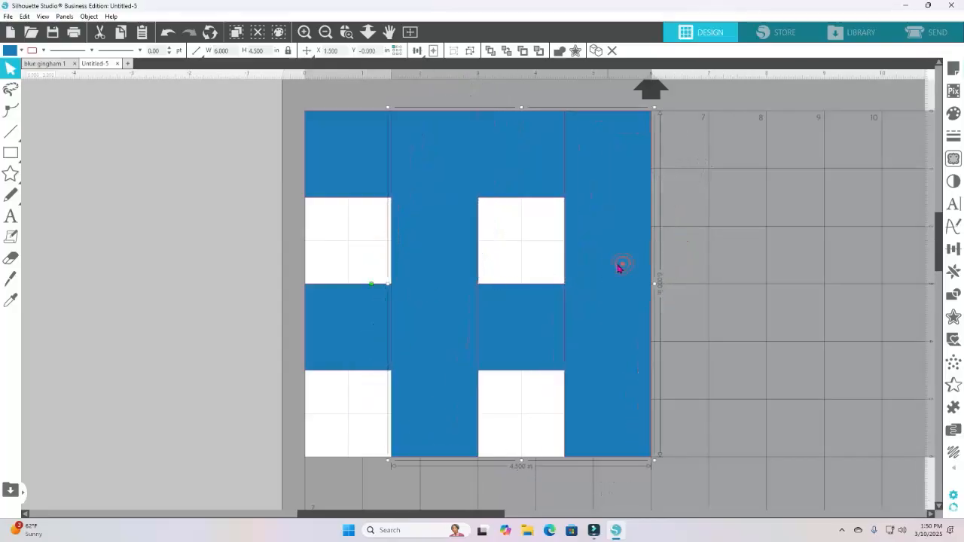
Step: Move the two vertical strips so the first one sits flush with the page's left edge
left_click_drag(592, 271, 535, 270)
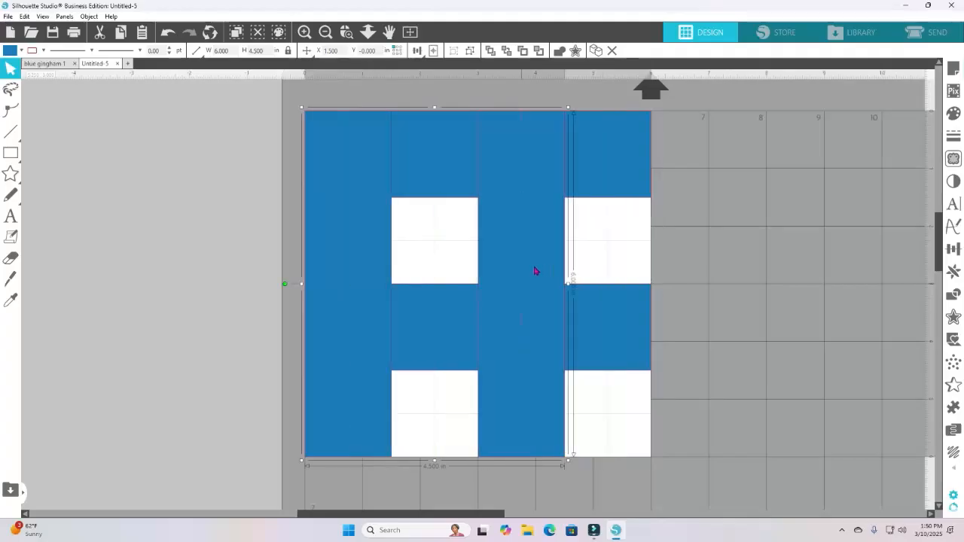
left_click(799, 227)
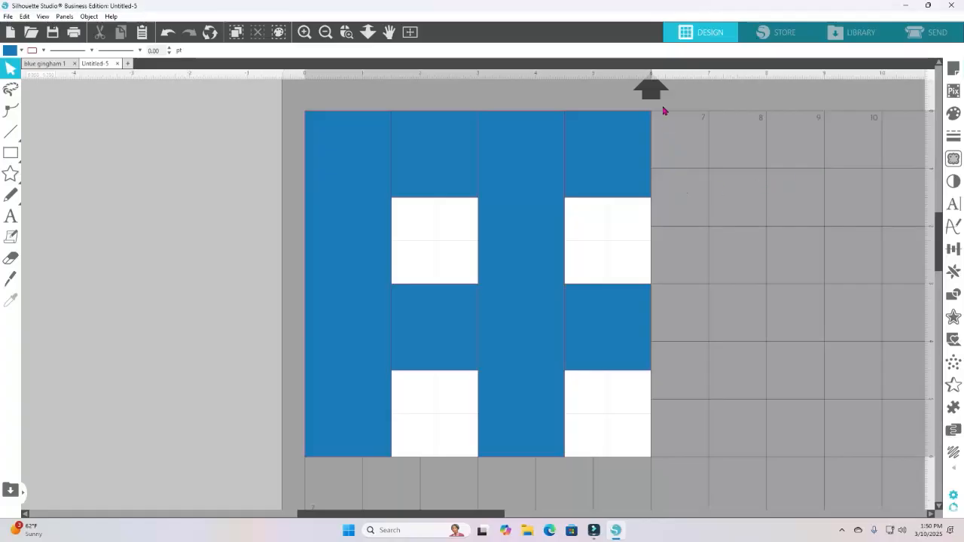
left_click_drag(663, 111, 260, 470)
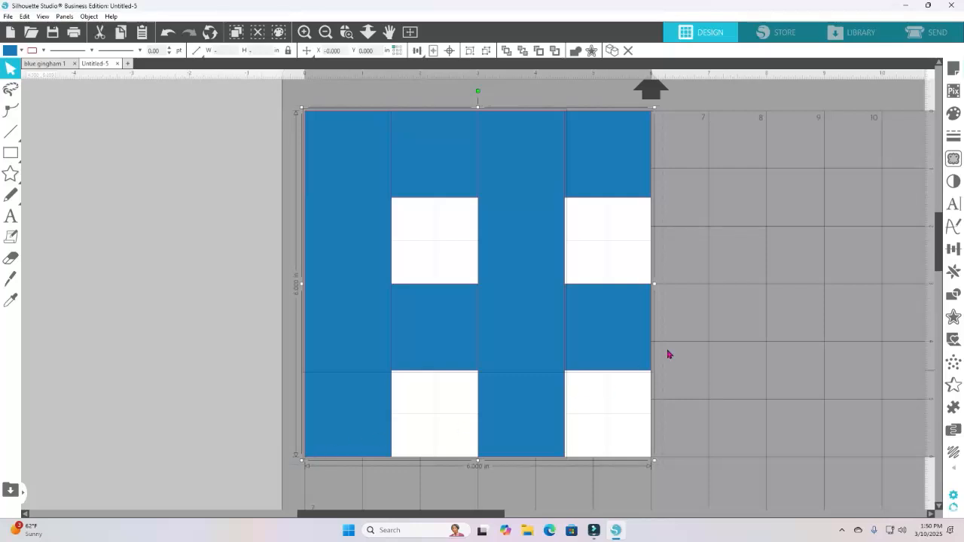
left_click(691, 328)
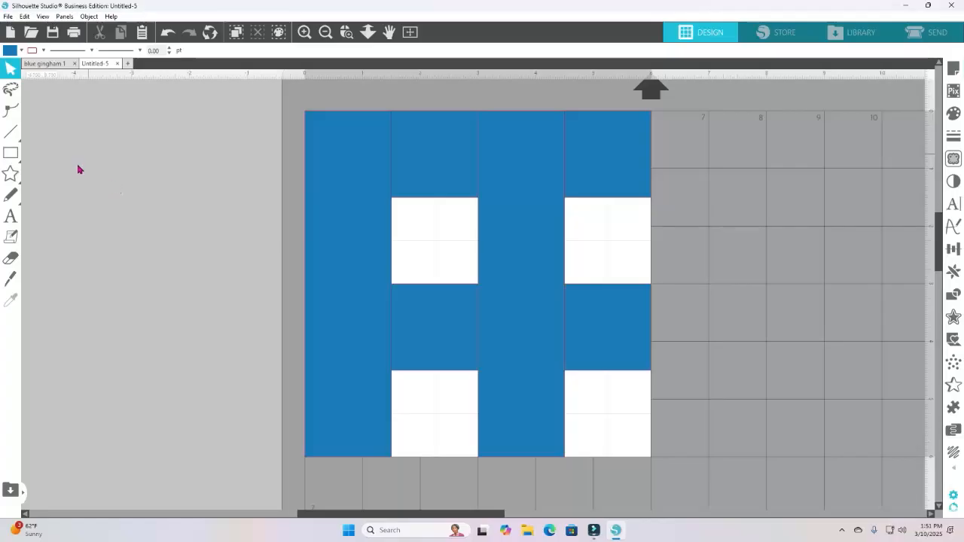
Step: Draw a white-filled 6 x 6 in rectangle covering the whole page and send it behind the blue strips
mouse_move(11, 155)
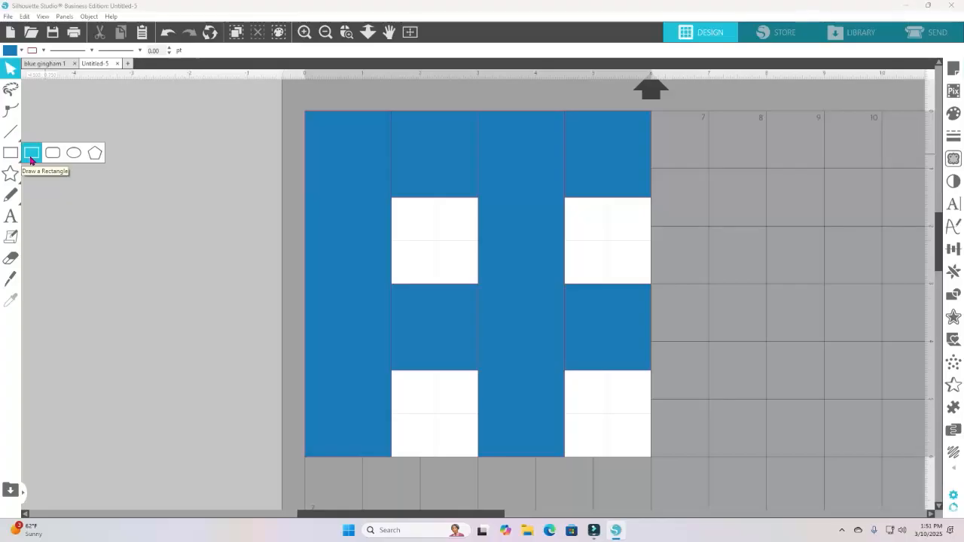
left_click(31, 159)
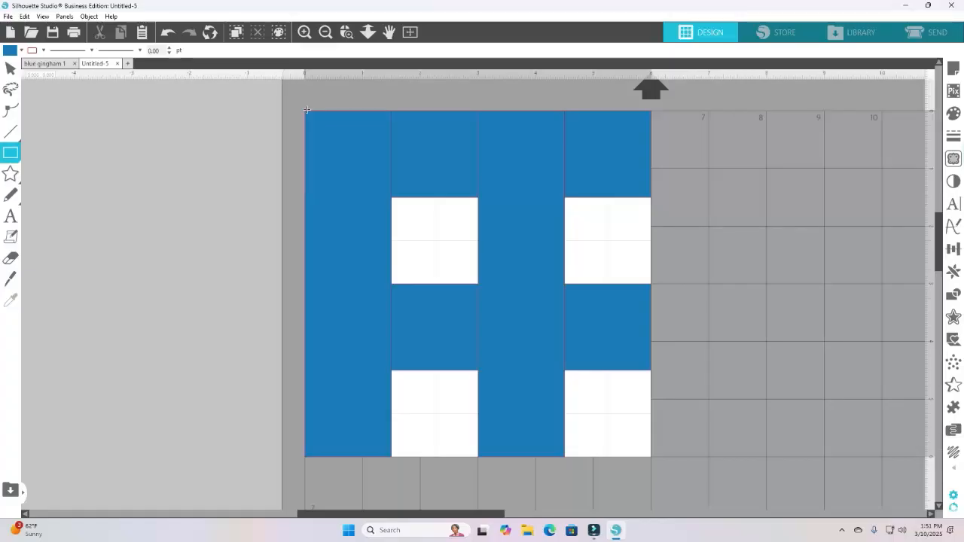
left_click(21, 51)
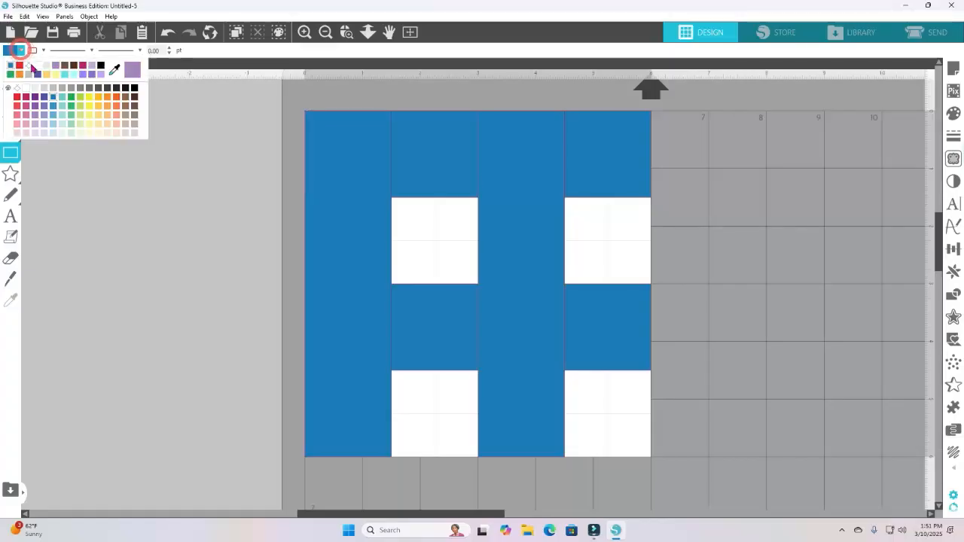
left_click(39, 66)
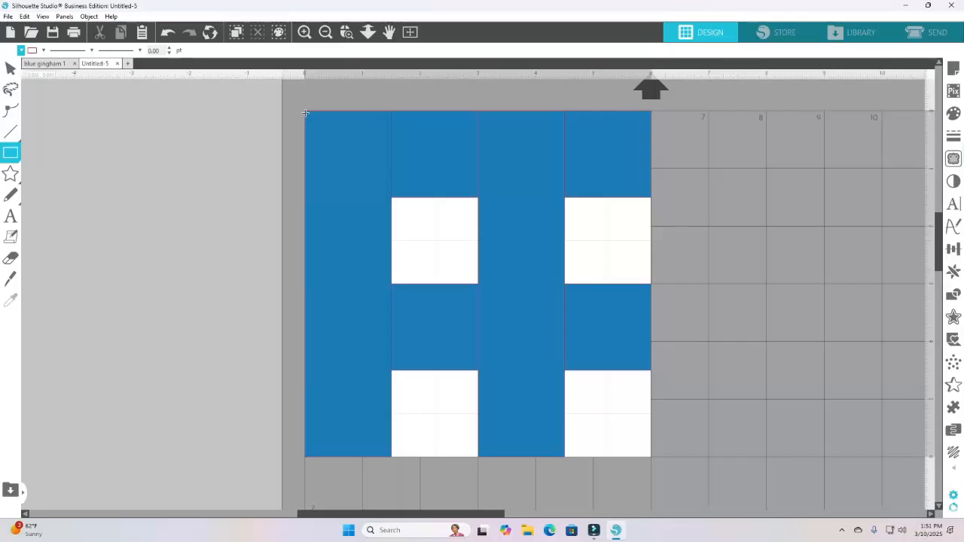
left_click_drag(306, 111, 635, 458)
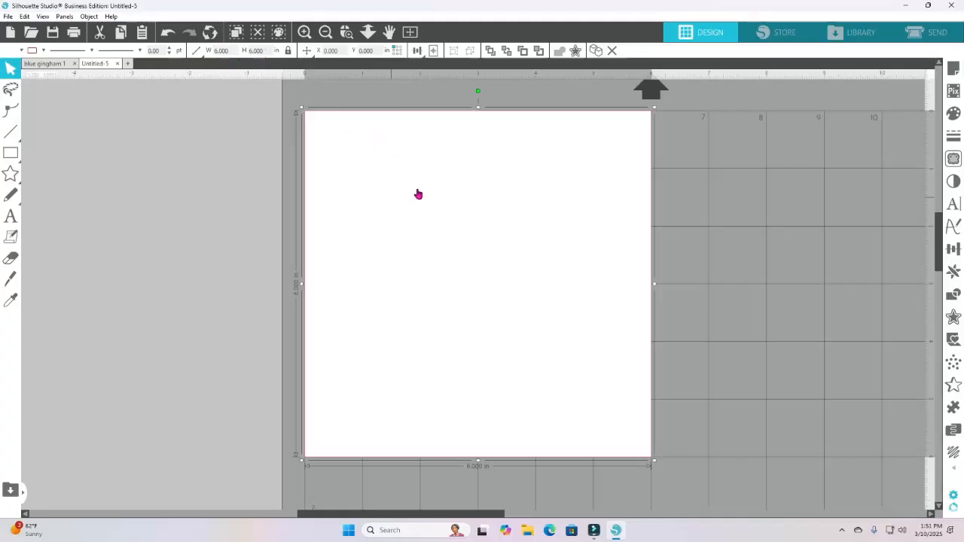
left_click(495, 203)
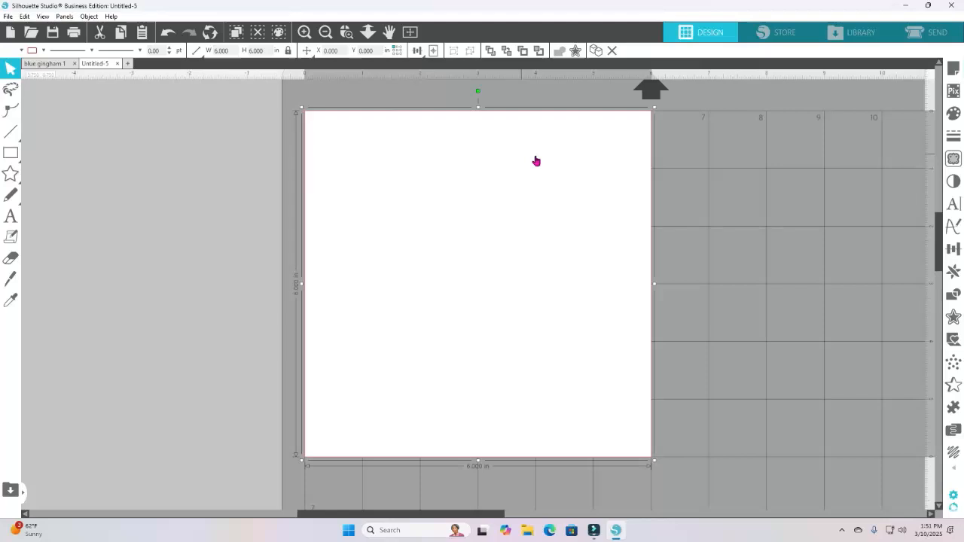
left_click(507, 52)
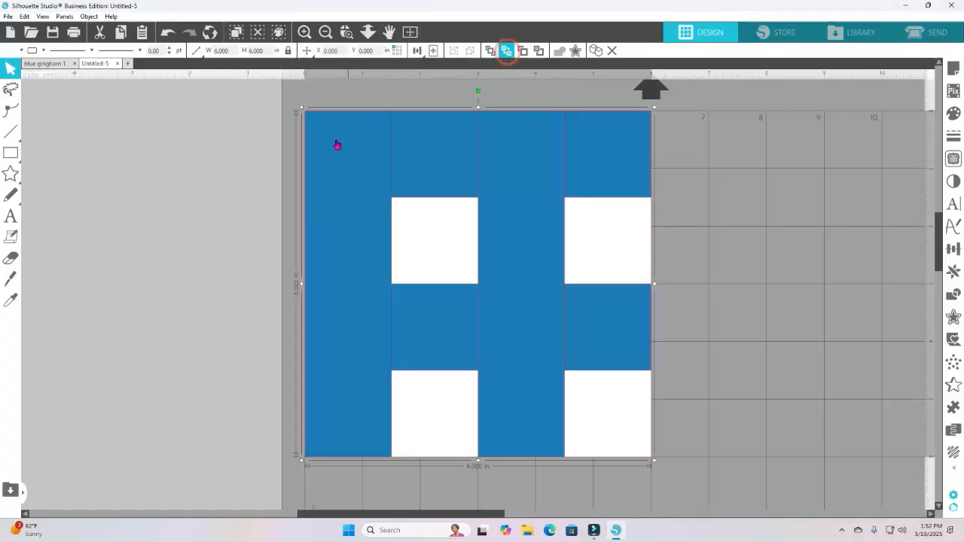
left_click(227, 235)
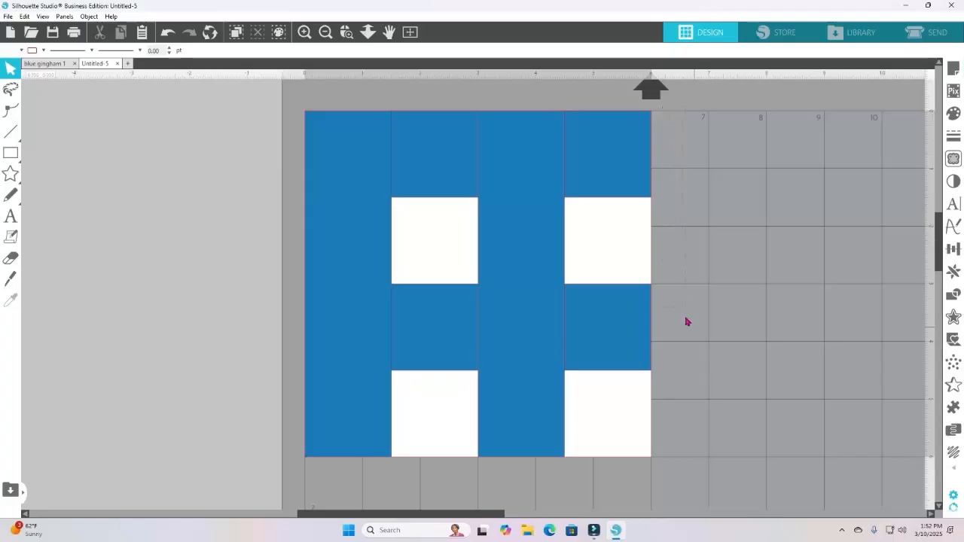
Step: Remove the line color from all the strips and the white background square
key("ctrl+a")
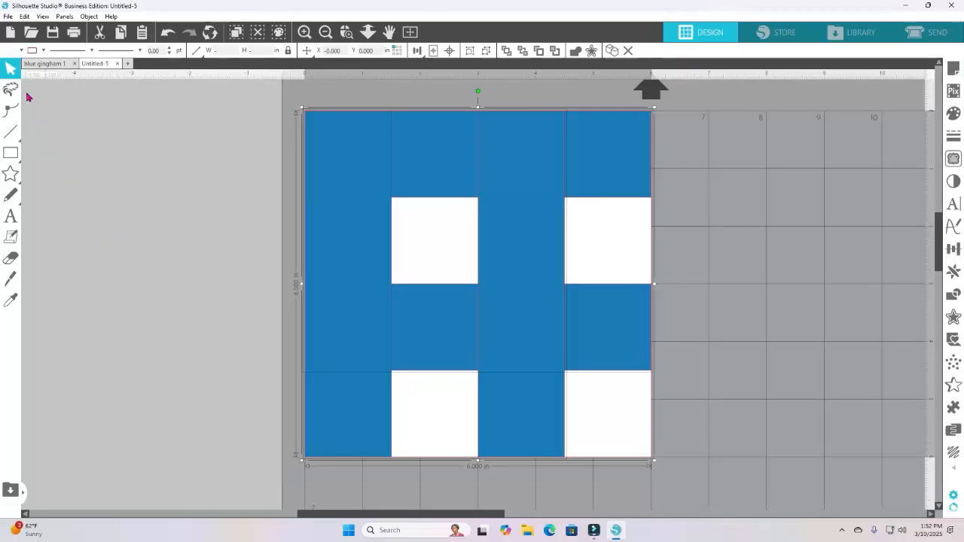
left_click(44, 50)
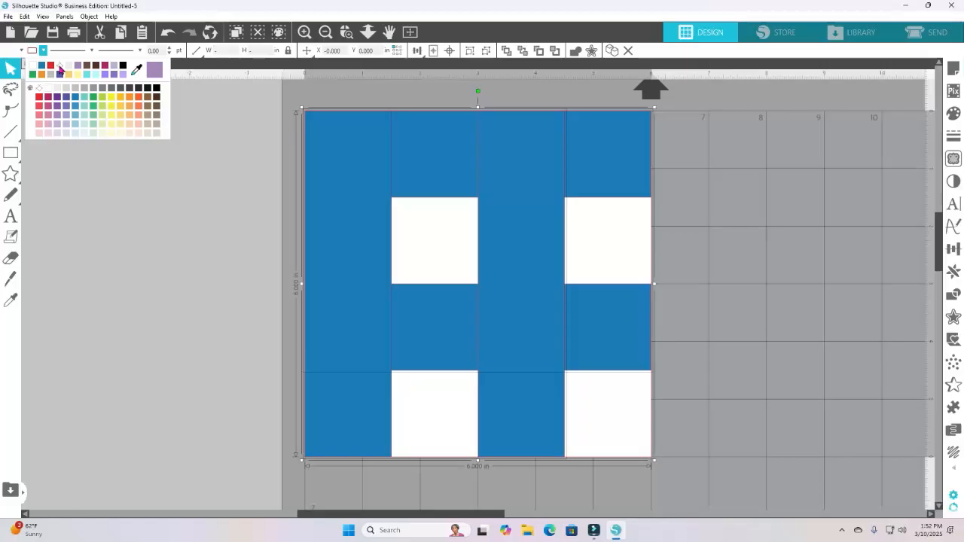
left_click(61, 67)
left_click(110, 198)
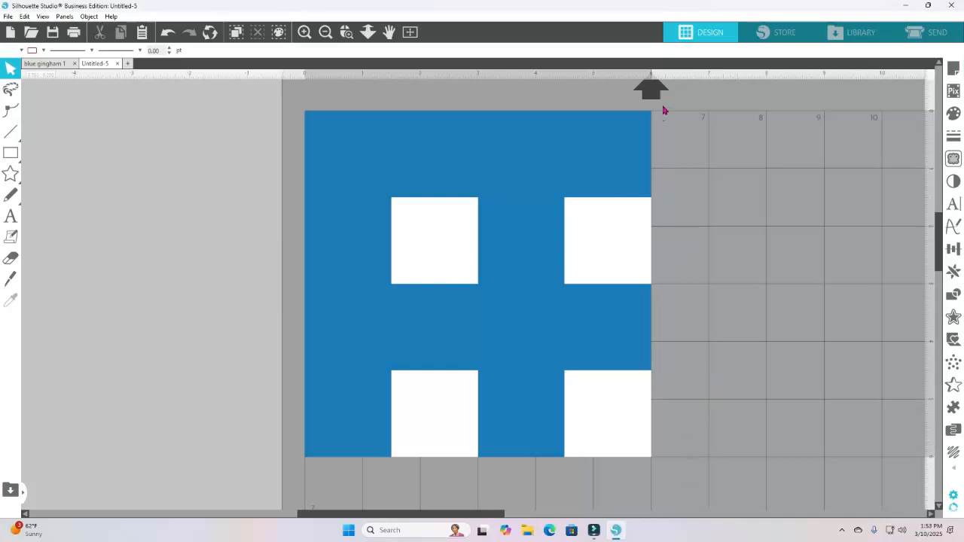
key("ctrl+a")
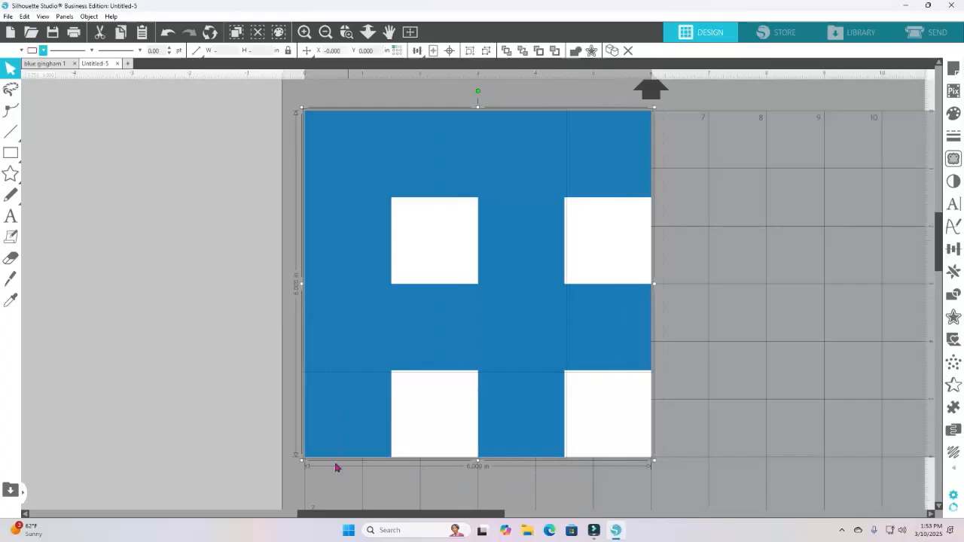
left_click(697, 307)
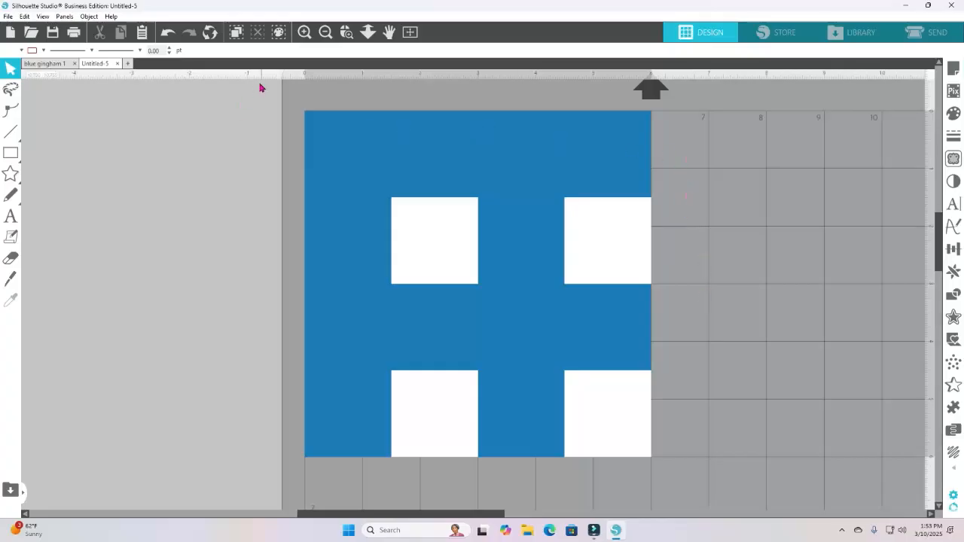
Step: Select all shapes with the blue fill by color and set their fill transparency to 50%
left_click(279, 34)
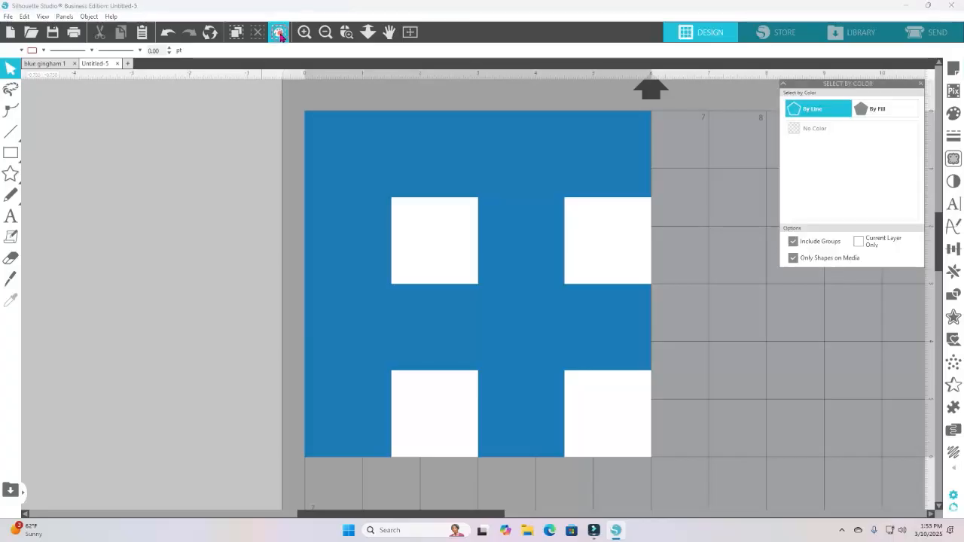
left_click(864, 114)
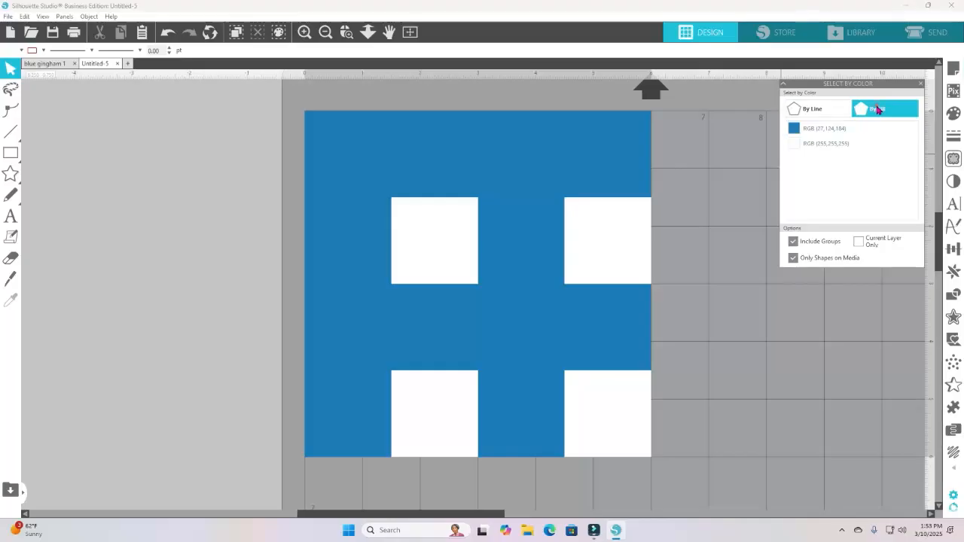
left_click(794, 129)
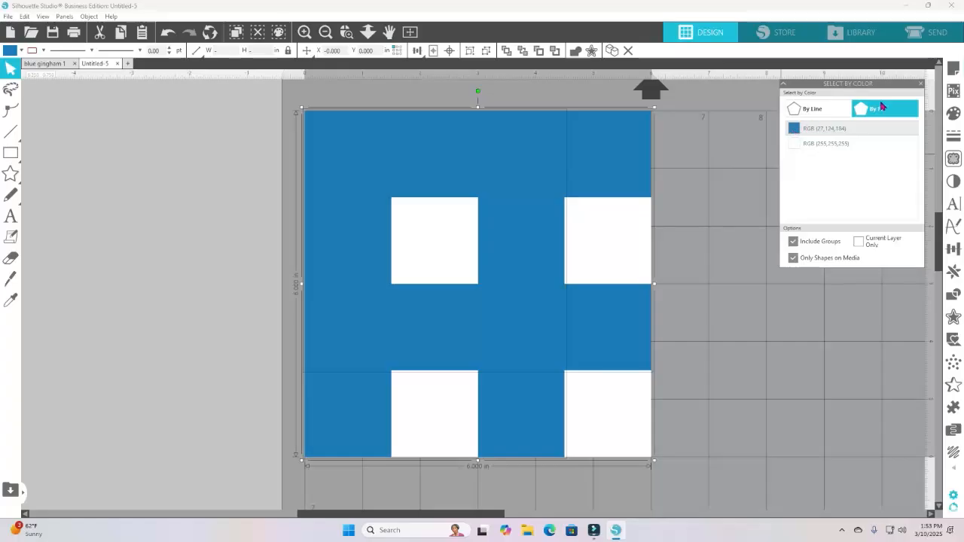
left_click(953, 114)
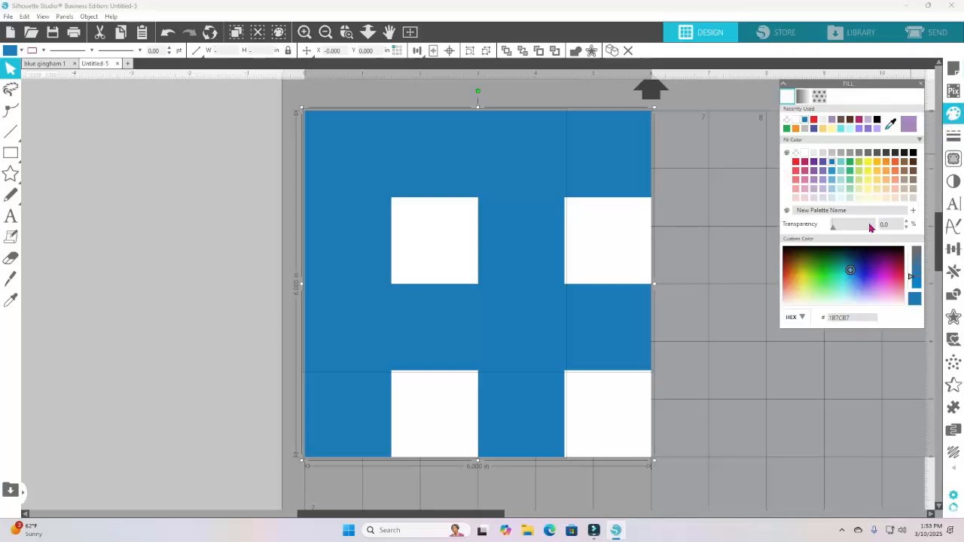
mouse_move(894, 225)
left_mouse_down()
mouse_move(839, 226)
mouse_move(882, 226)
left_mouse_up()
type("50")
key("Return")
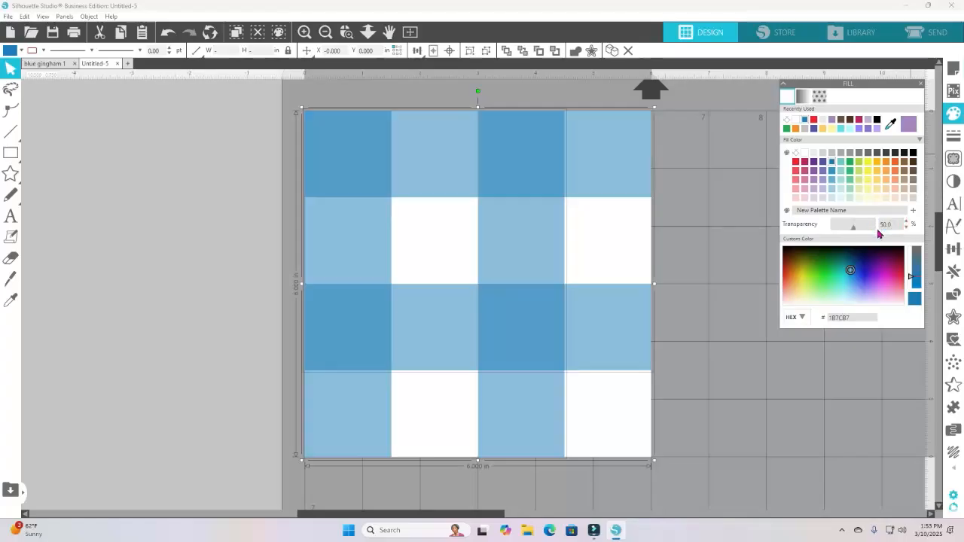
left_click(919, 85)
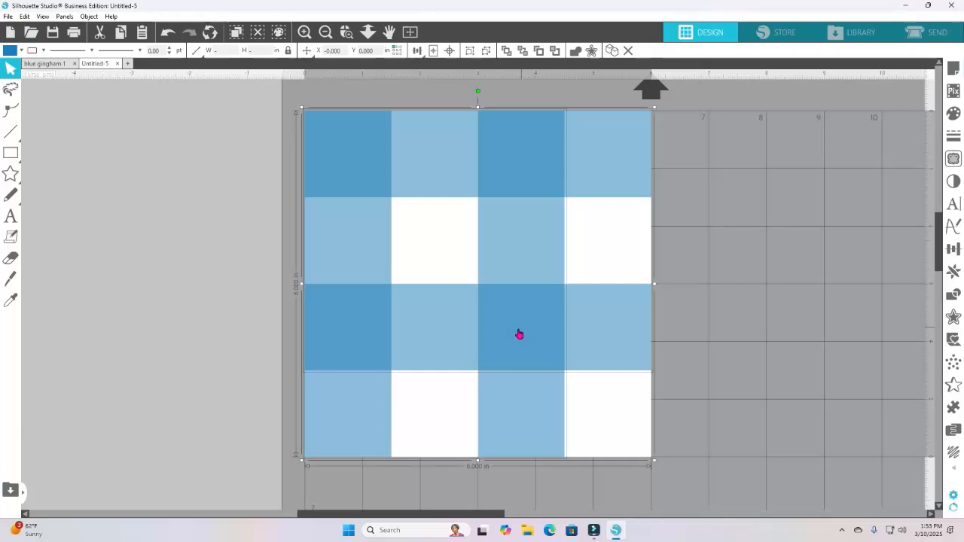
left_click(207, 338)
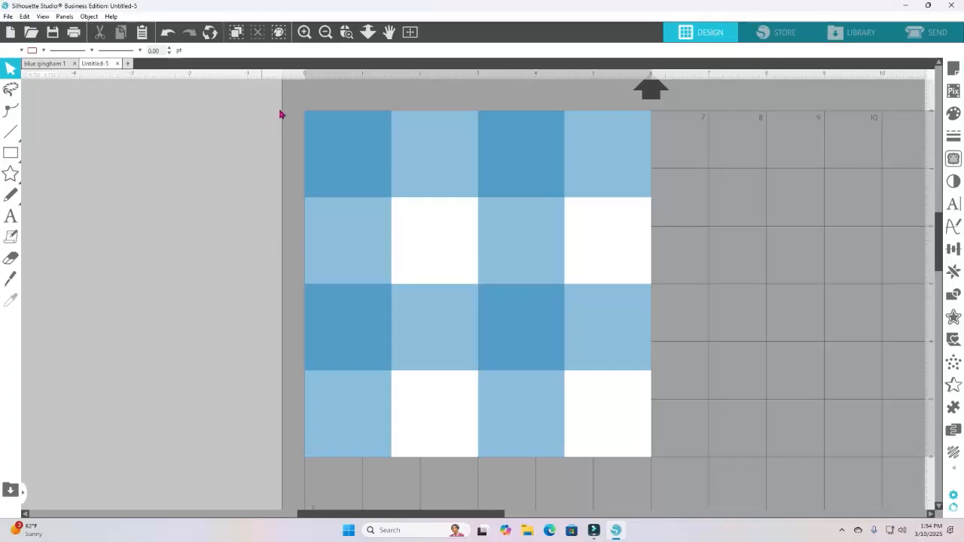
Step: Select the blue strips by fill color and try a purple and then a red fill on them
left_click(278, 31)
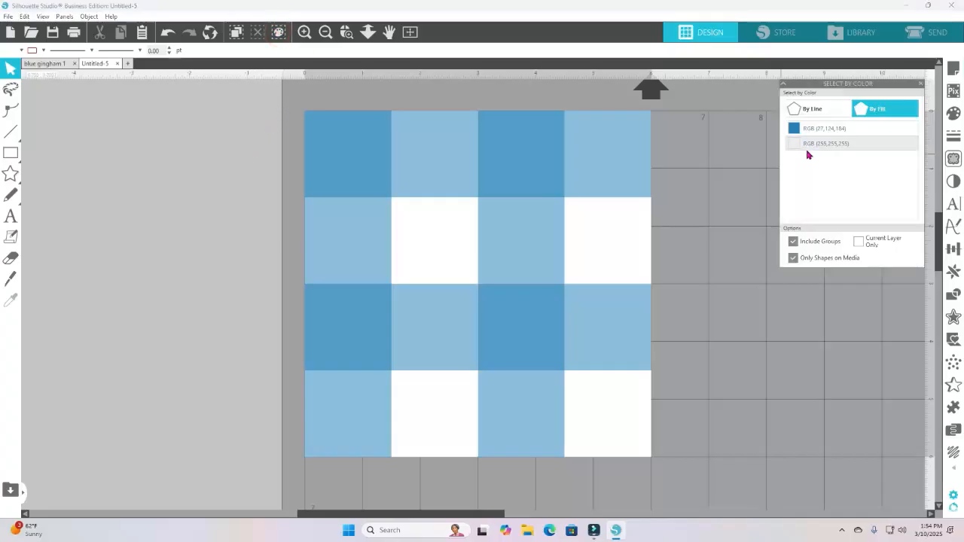
left_click(796, 131)
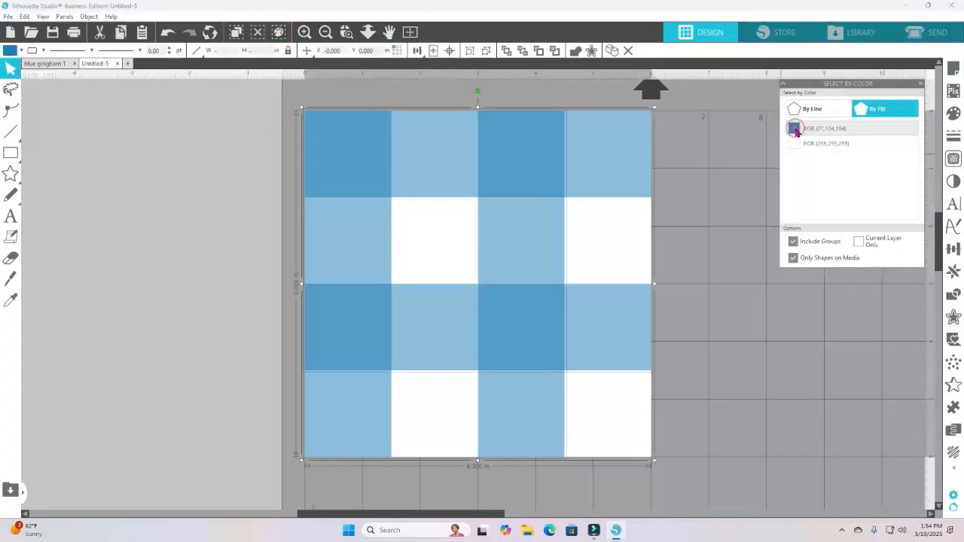
left_click(957, 118)
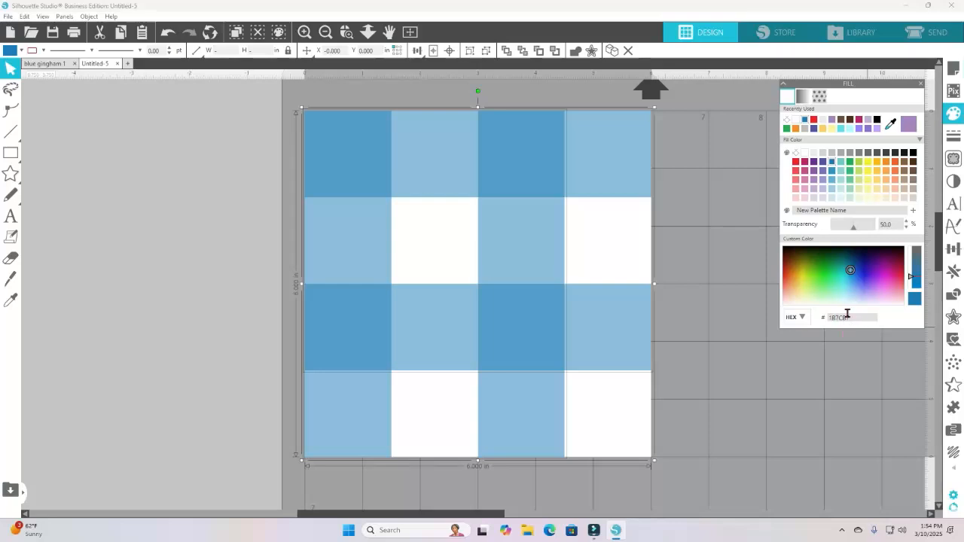
left_click(814, 161)
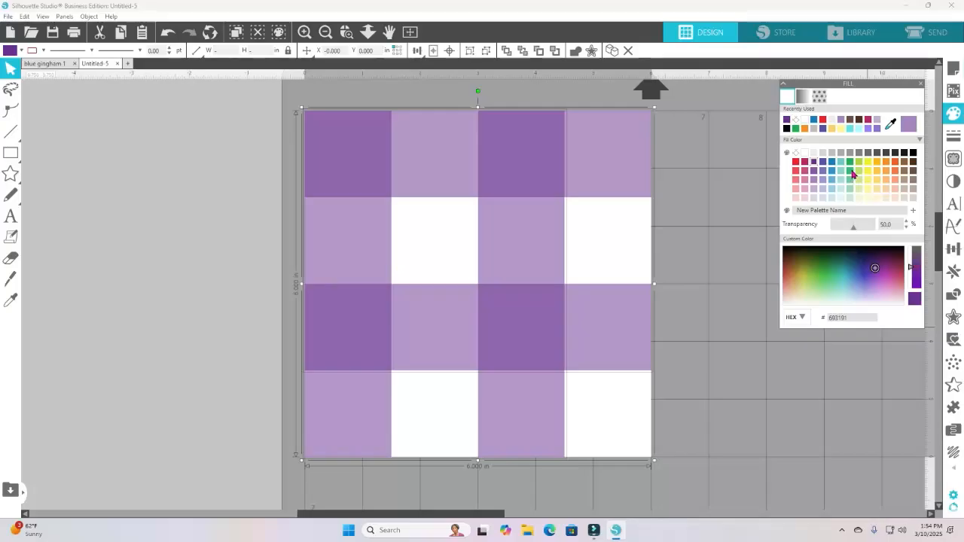
left_click(795, 162)
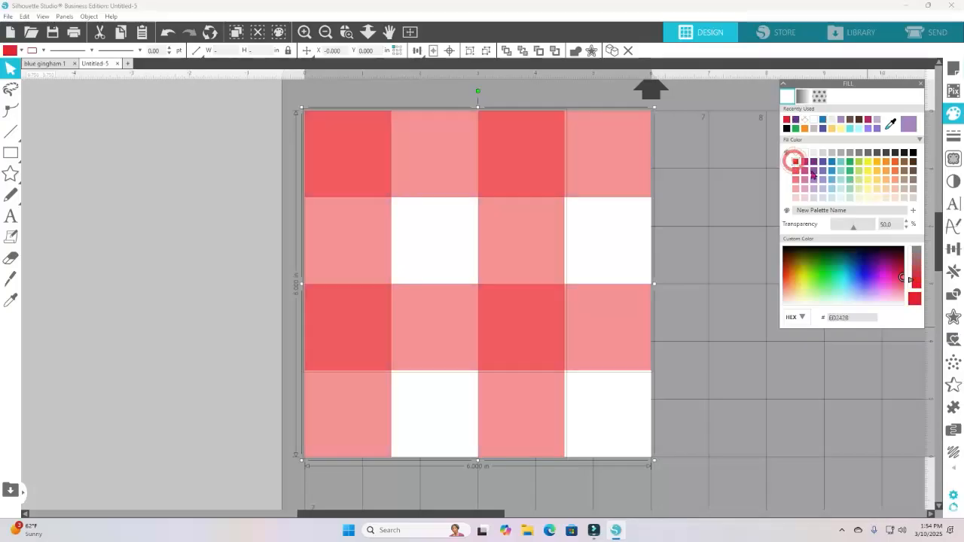
Step: Set the selected strips' fill to the custom hex color 0f4c81
left_click(859, 317)
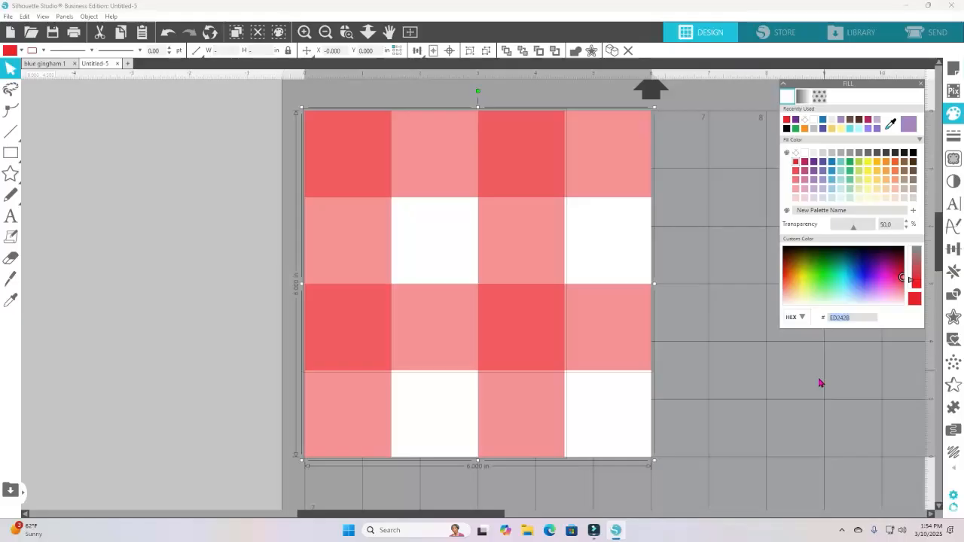
type("0f4")
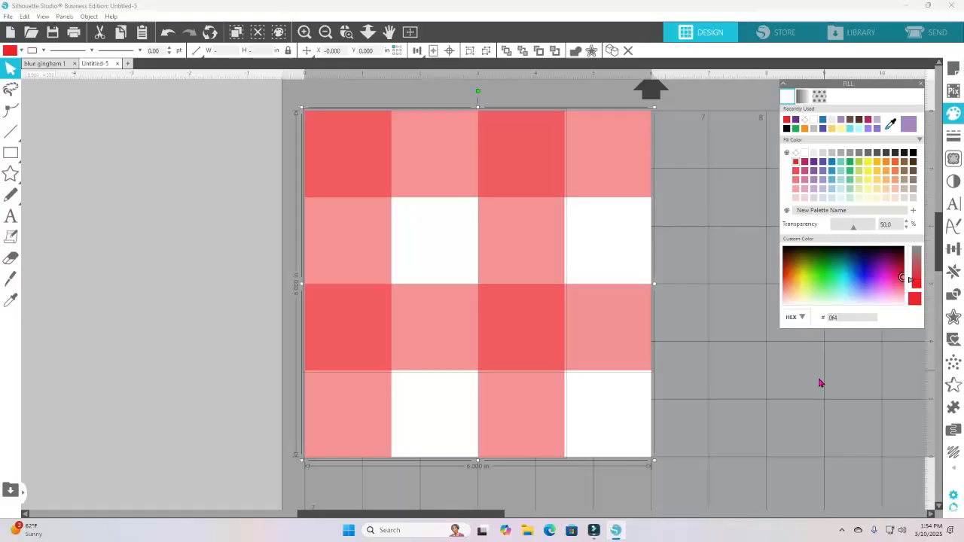
type("c81")
key("Return")
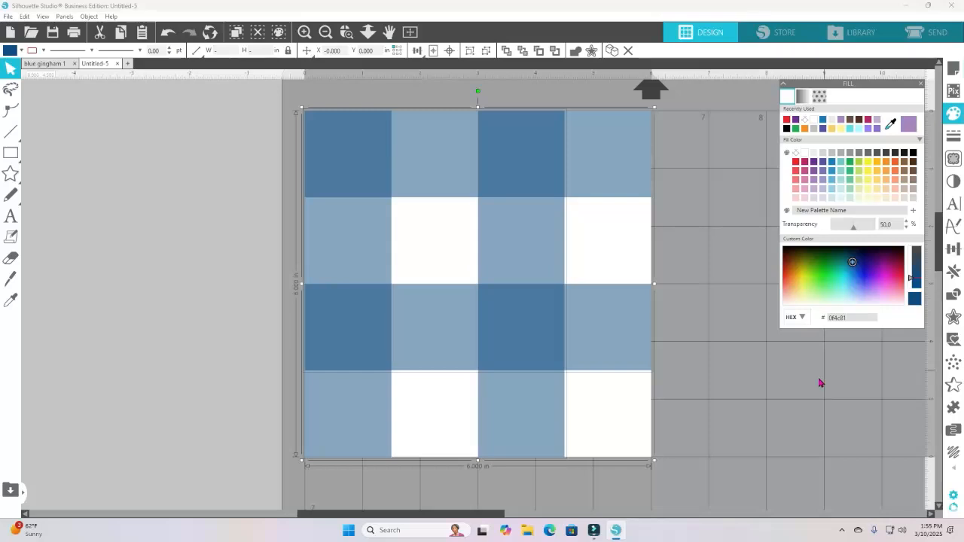
left_click(209, 294)
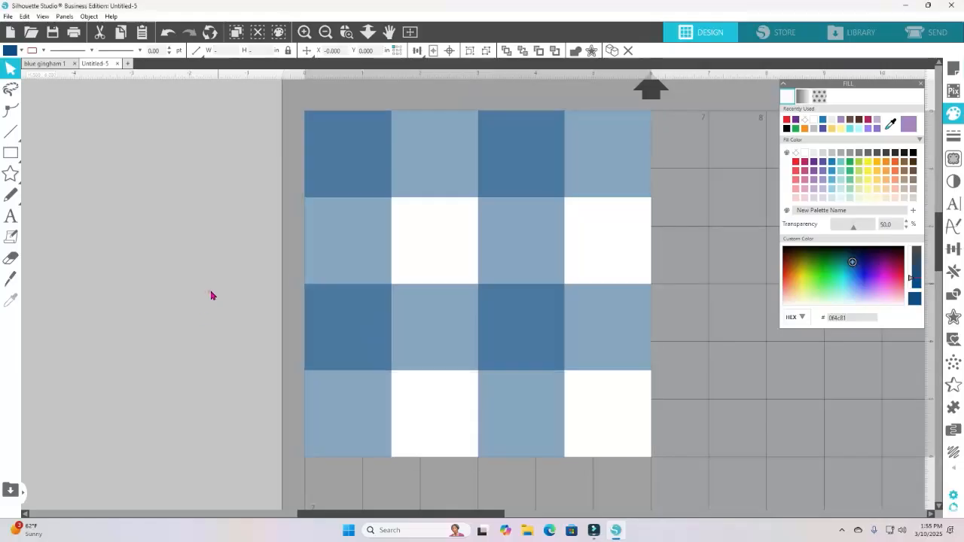
left_click(919, 84)
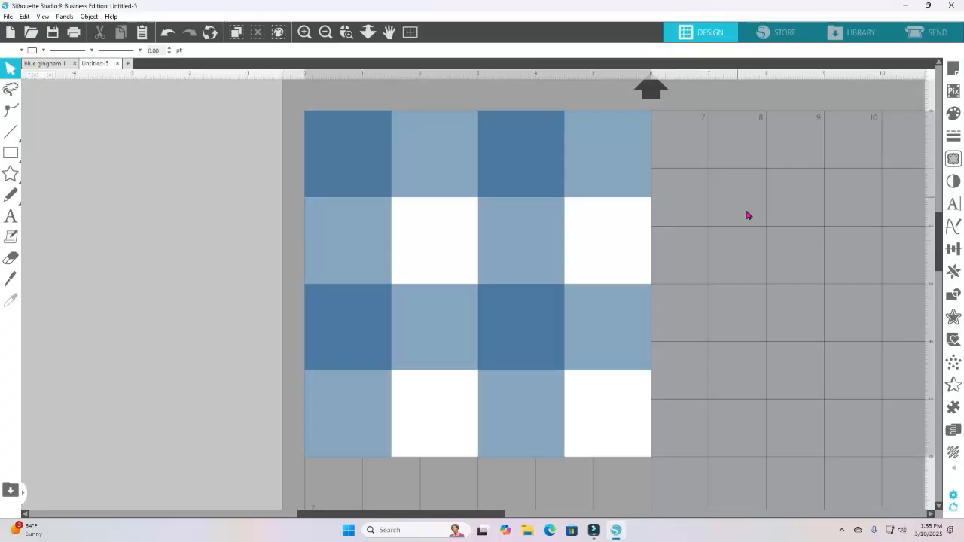
Step: Group all the gingham shapes and save the selection to the hard drive as a JPEG, replacing the existing "blue gingham 1" file
left_click(238, 32)
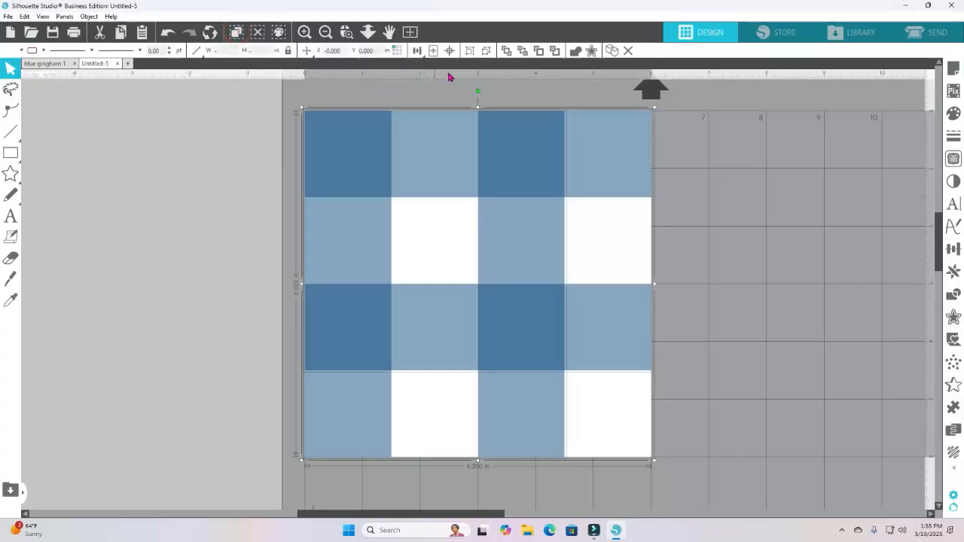
left_click(470, 51)
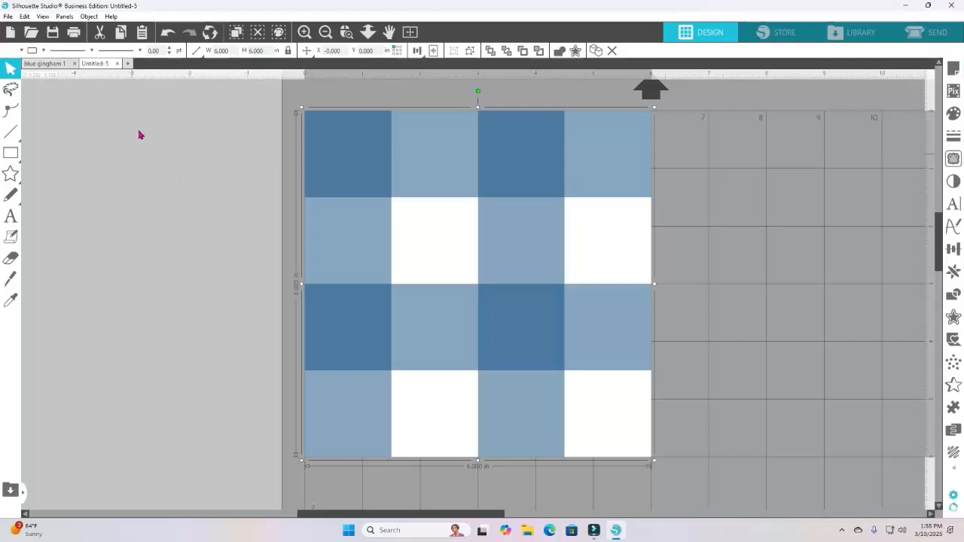
left_click(7, 17)
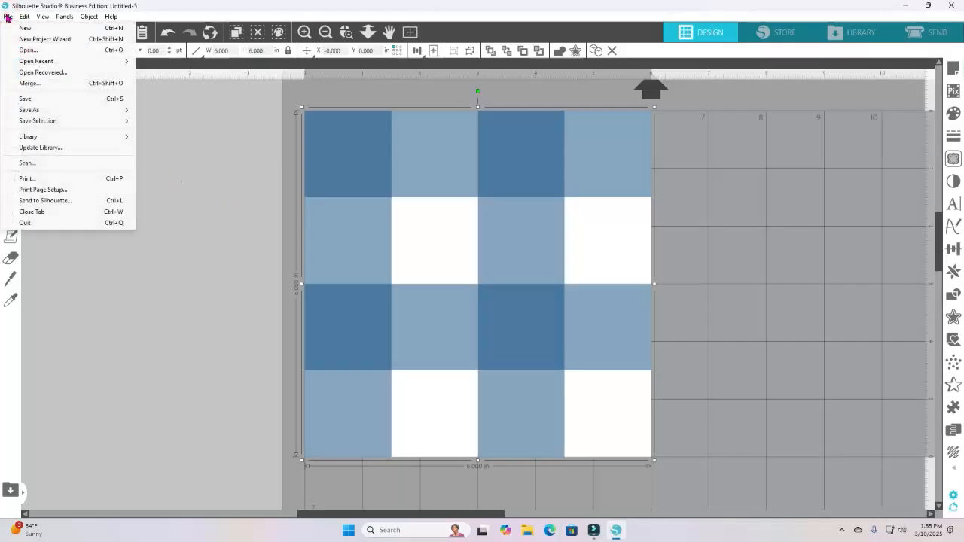
mouse_move(58, 125)
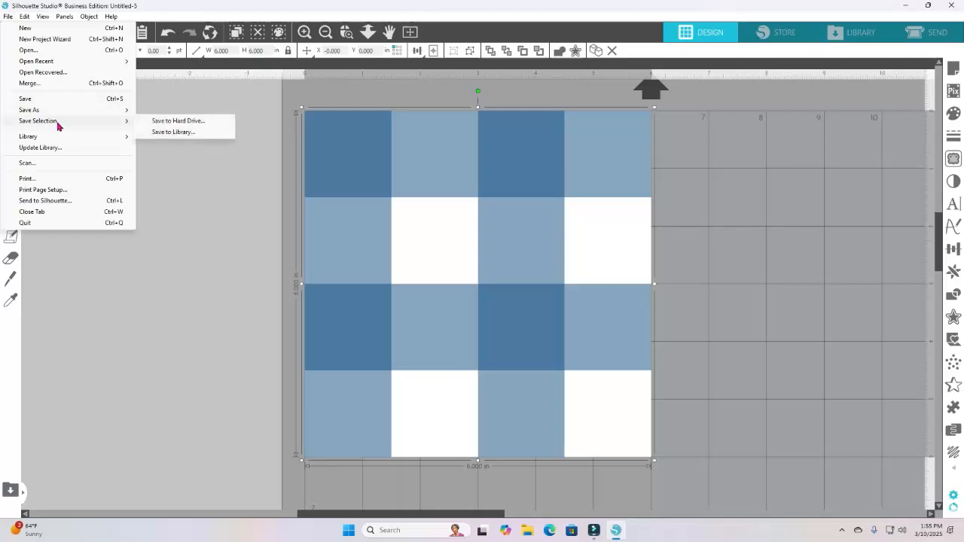
left_click(174, 121)
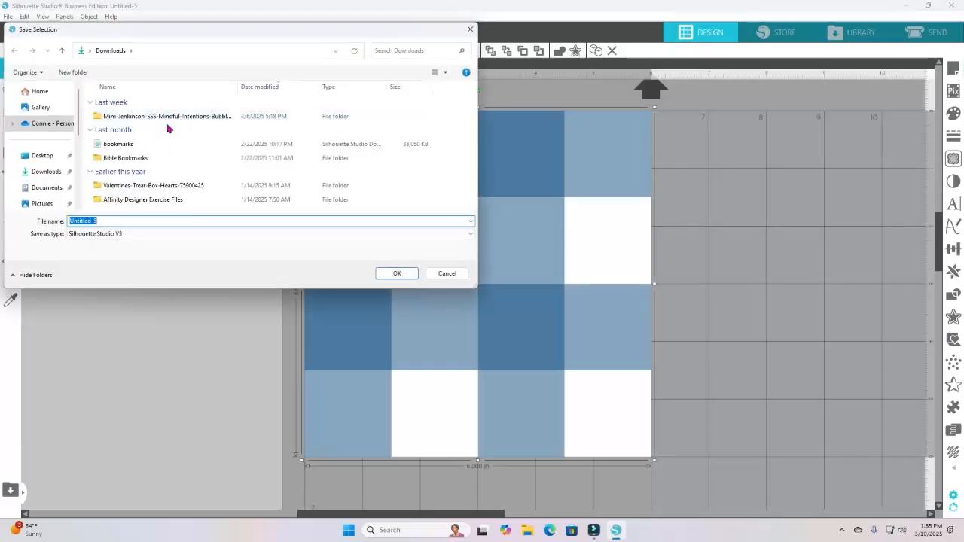
left_click(472, 234)
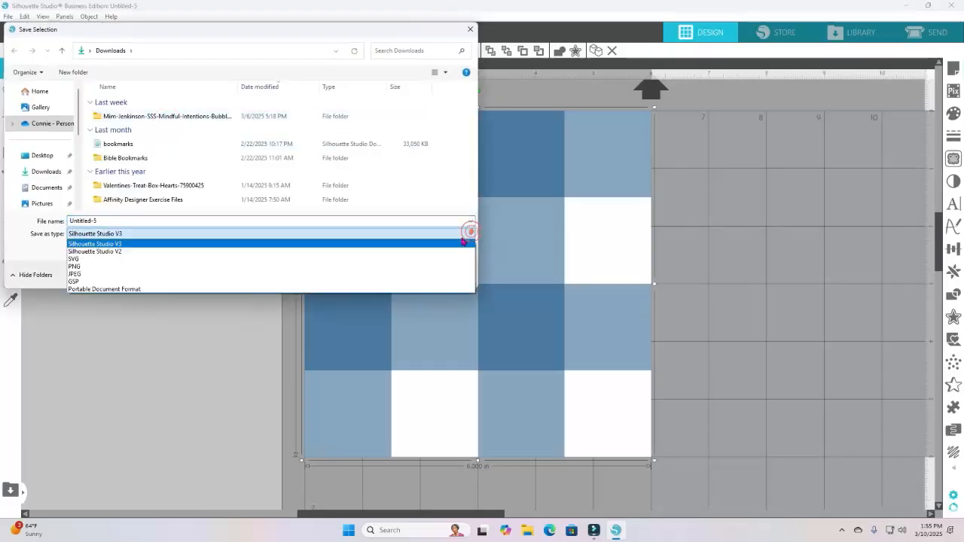
left_click(121, 276)
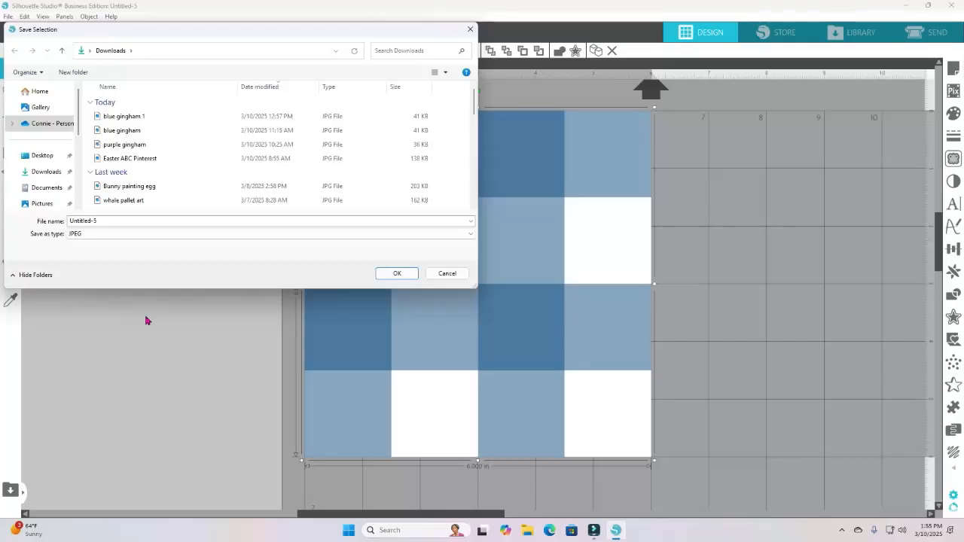
left_click(170, 119)
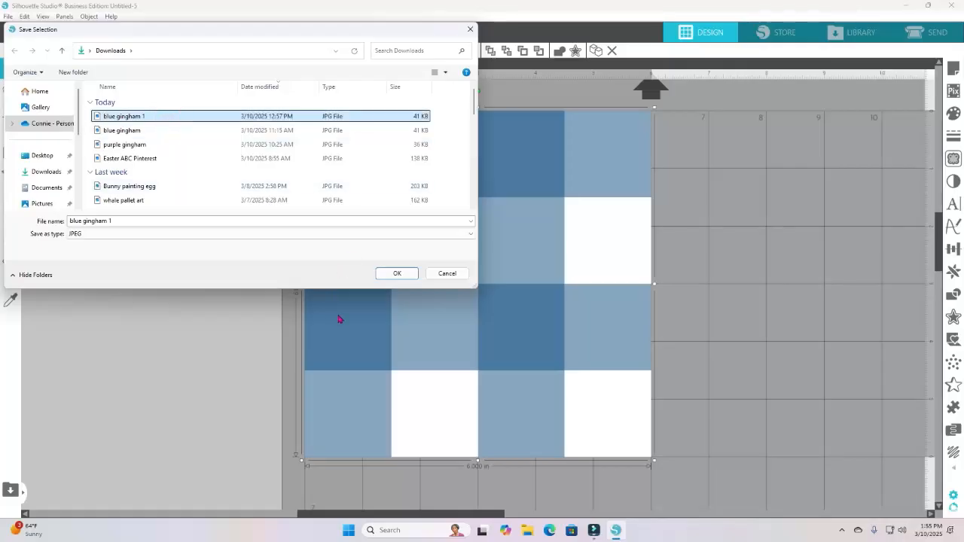
left_click(387, 275)
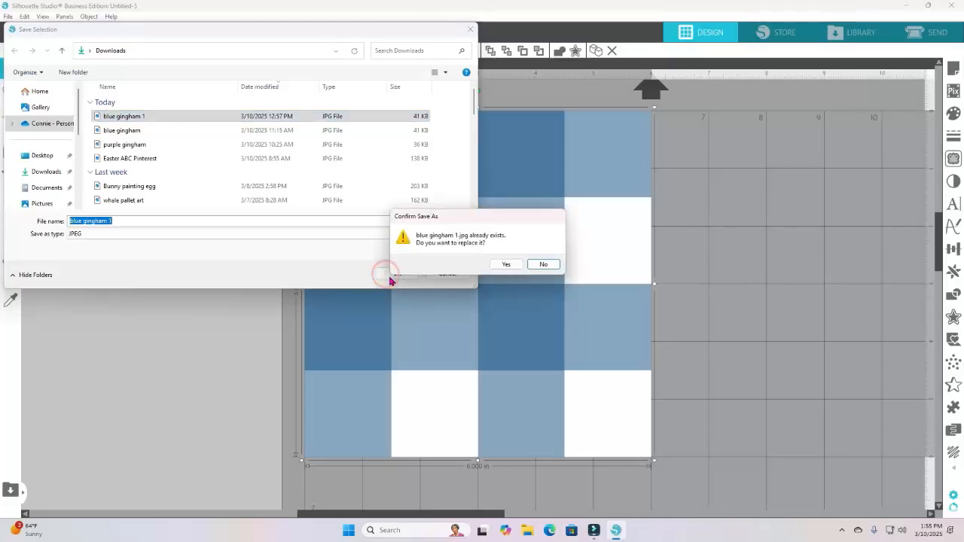
left_click(506, 265)
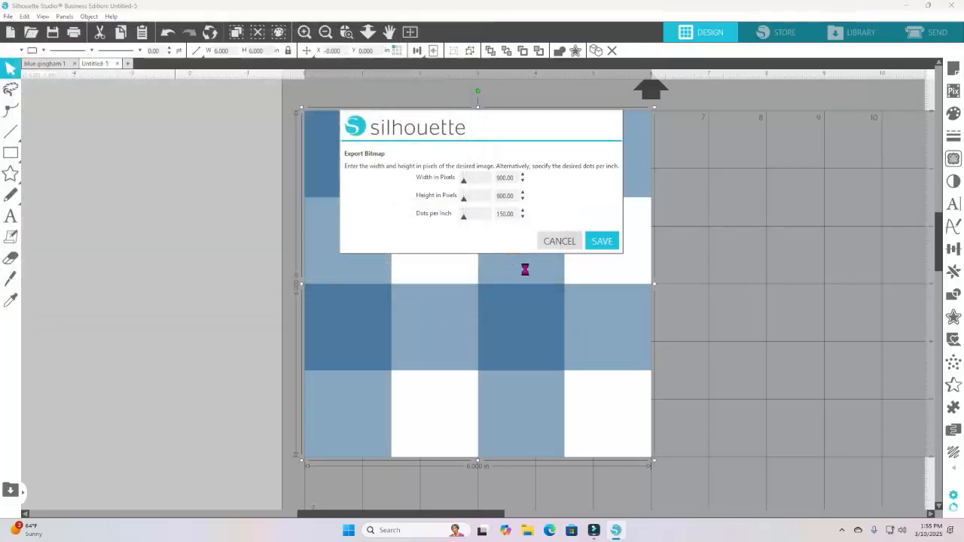
Step: Set the bitmap export resolution to 300 dots per inch and save the image
double_click(516, 214)
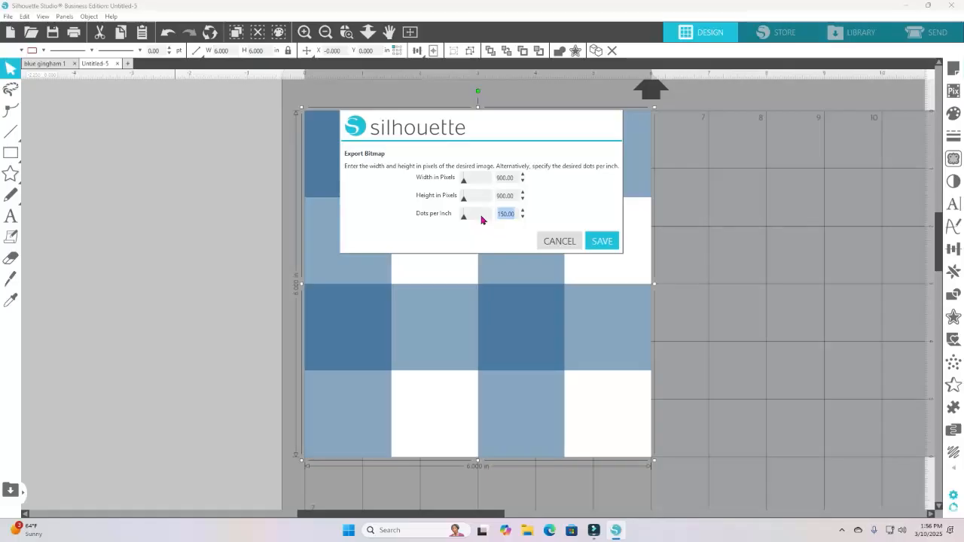
type("300")
key("Tab")
left_click(603, 240)
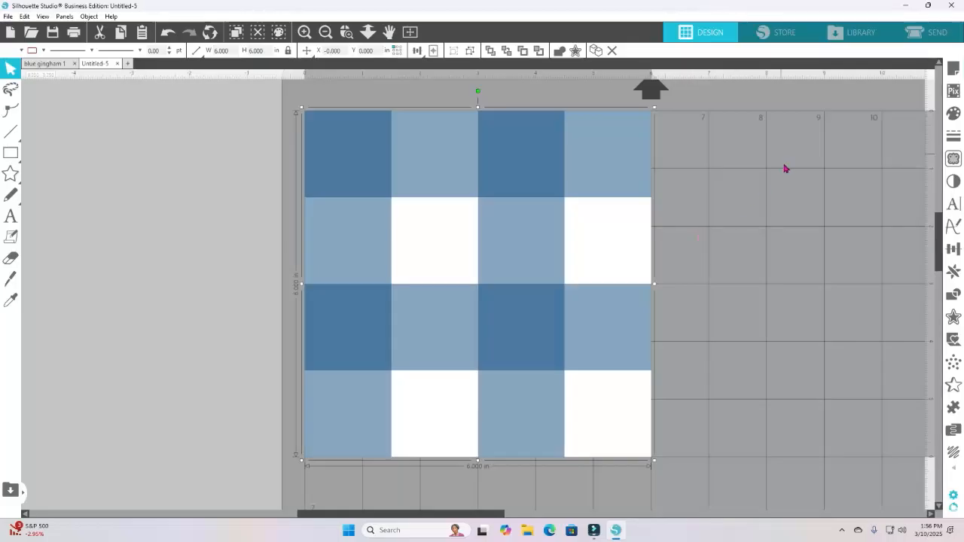
Step: Add the "blue gingham 1" image from File Explorer's recent files to the library's Patterns folder
left_click(860, 36)
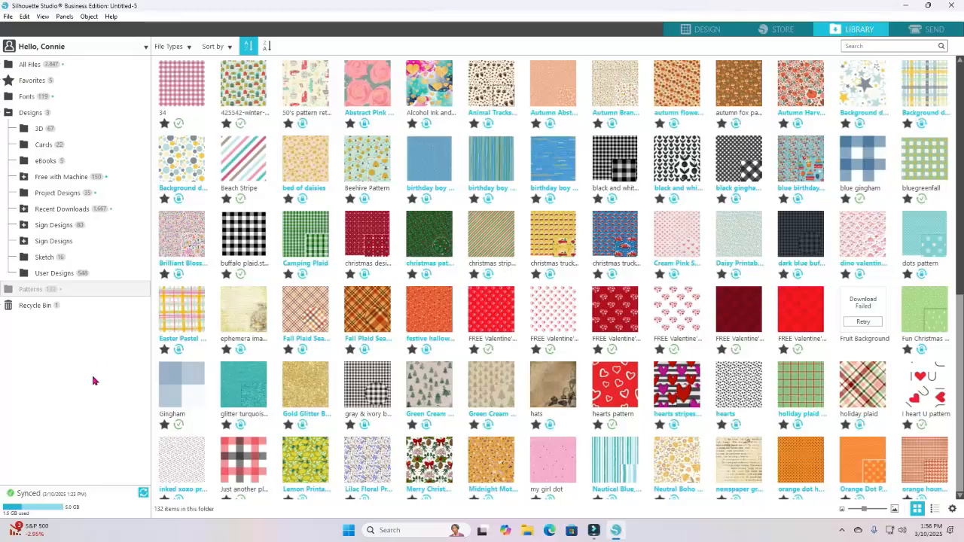
left_click(19, 66)
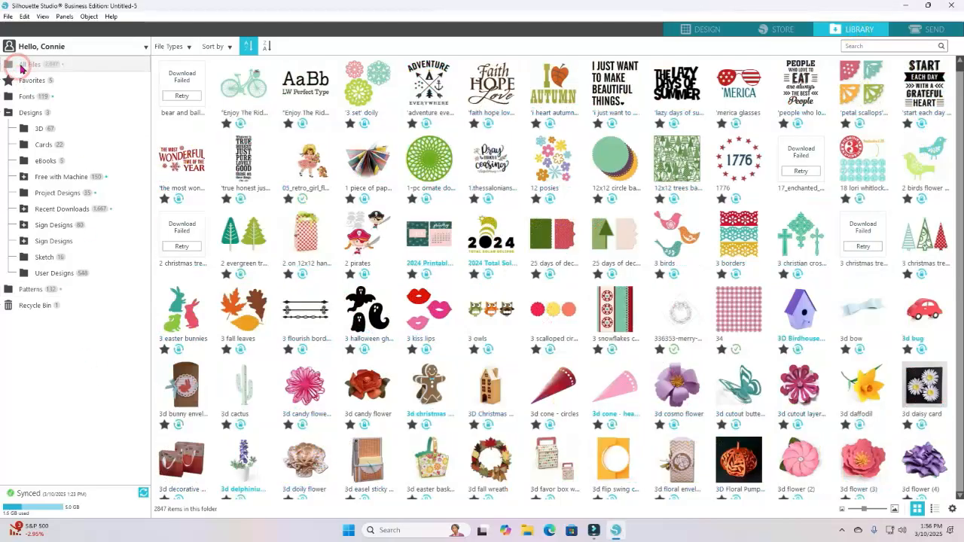
left_click(29, 290)
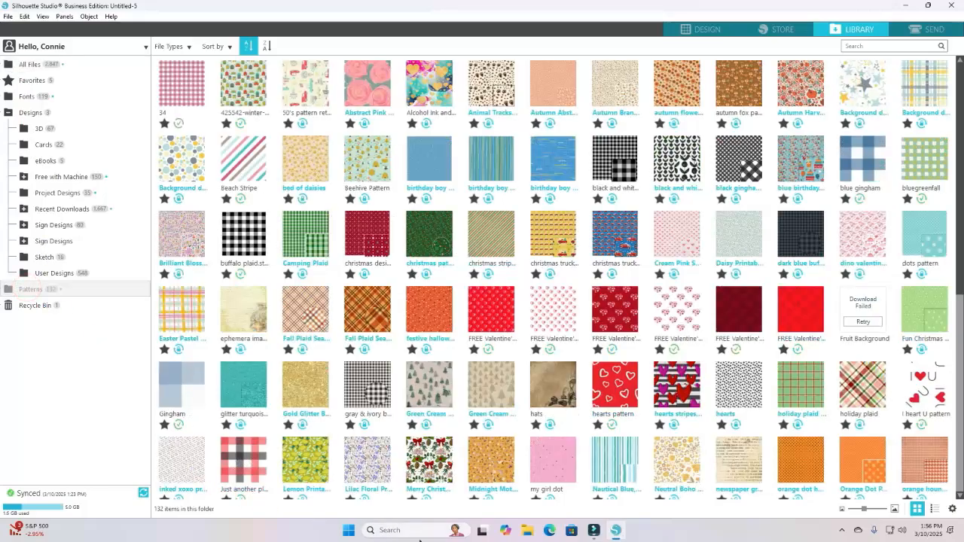
left_click(528, 532)
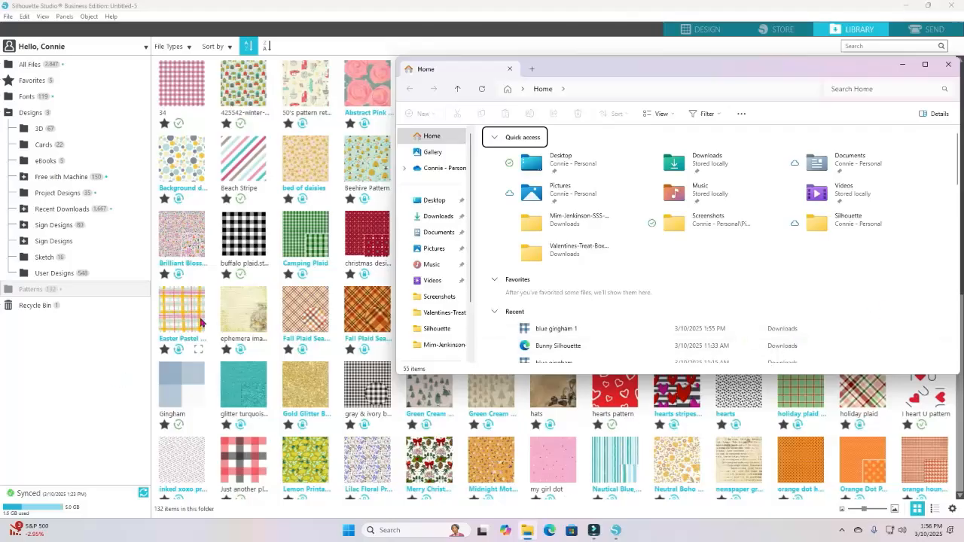
scroll(201, 322, "down", 5)
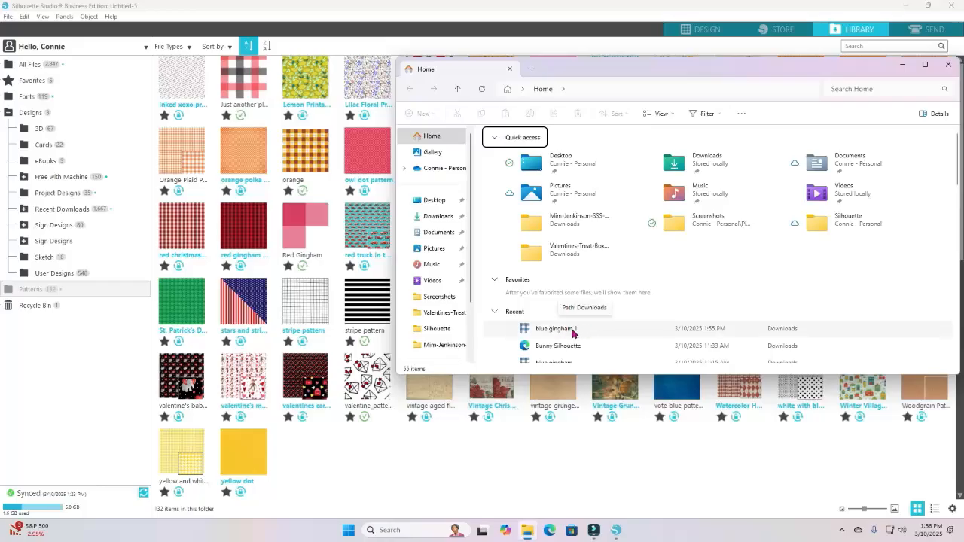
left_click_drag(577, 330, 305, 478)
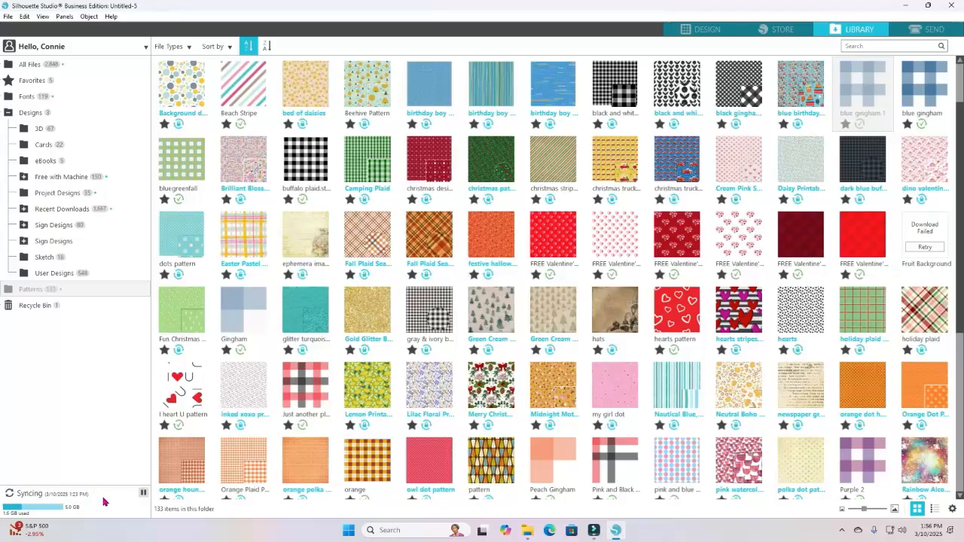
Step: Start a new document in the design area and draw a light gray filled rectangle about 4.4 x 5.8 in on the page
left_click(699, 31)
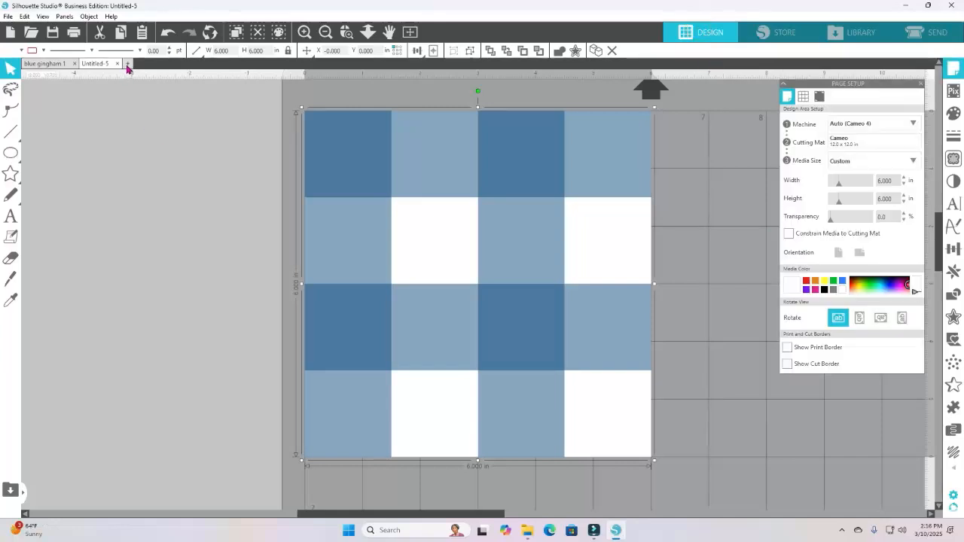
left_click(129, 66)
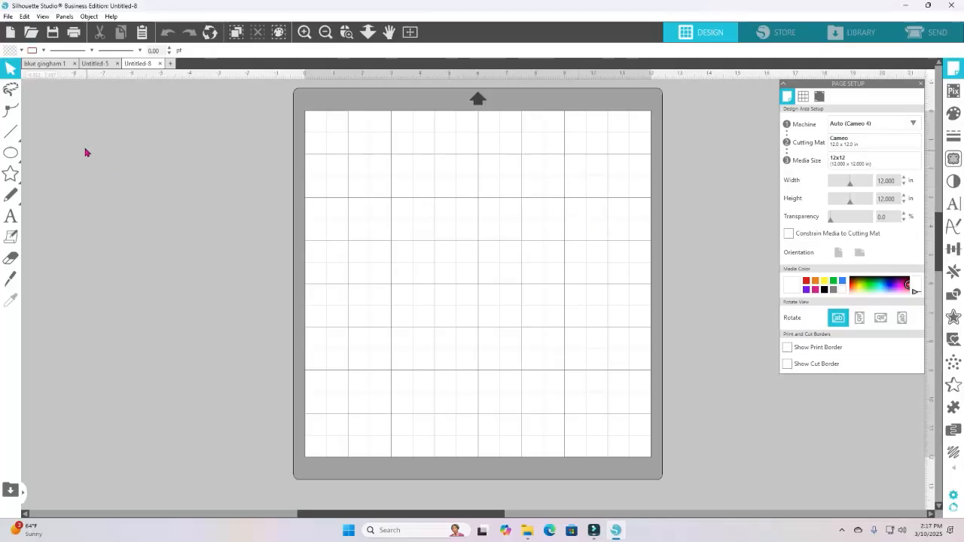
left_click(7, 156)
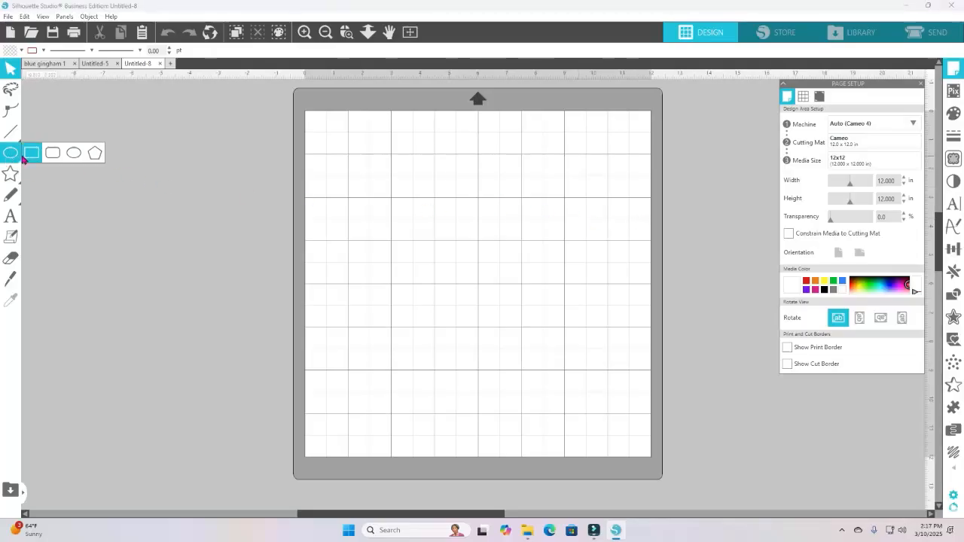
left_click(32, 153)
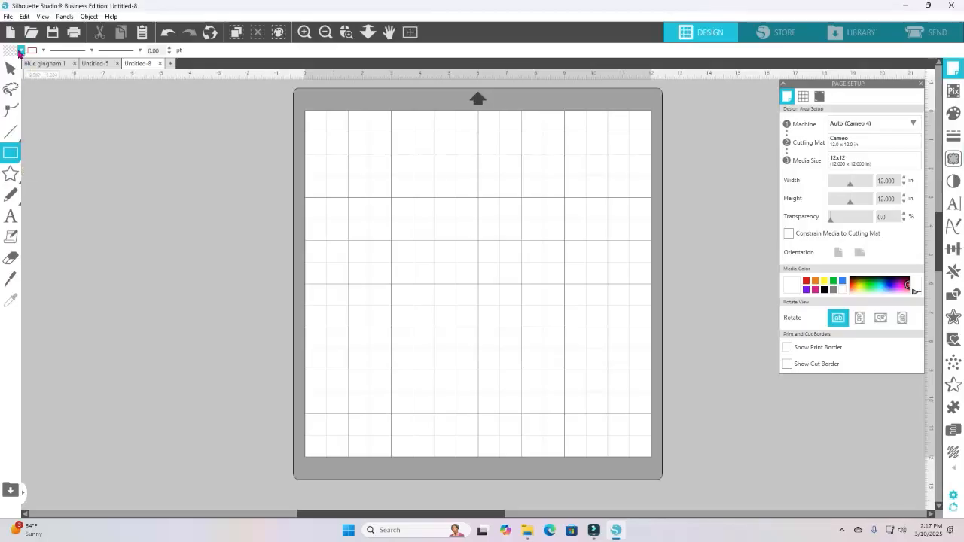
left_click(21, 51)
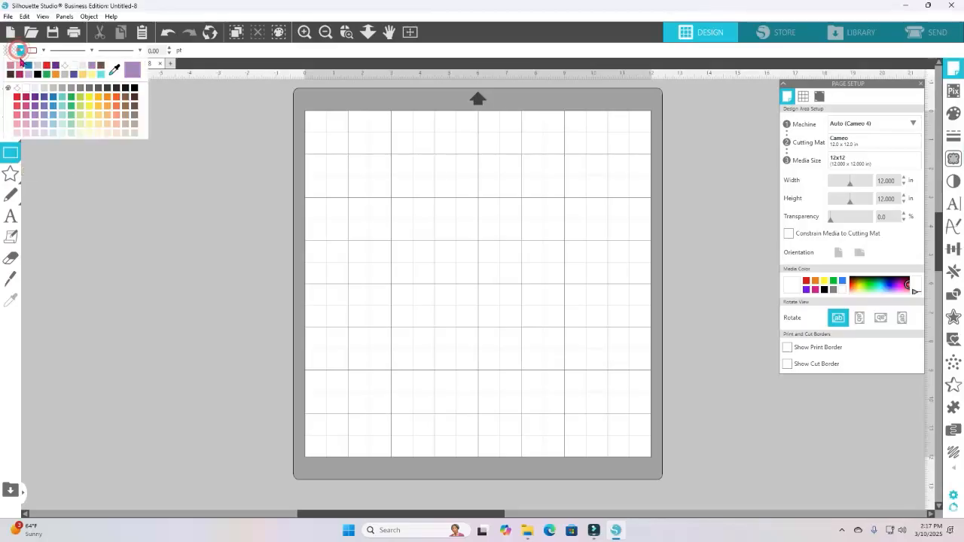
left_click(55, 90)
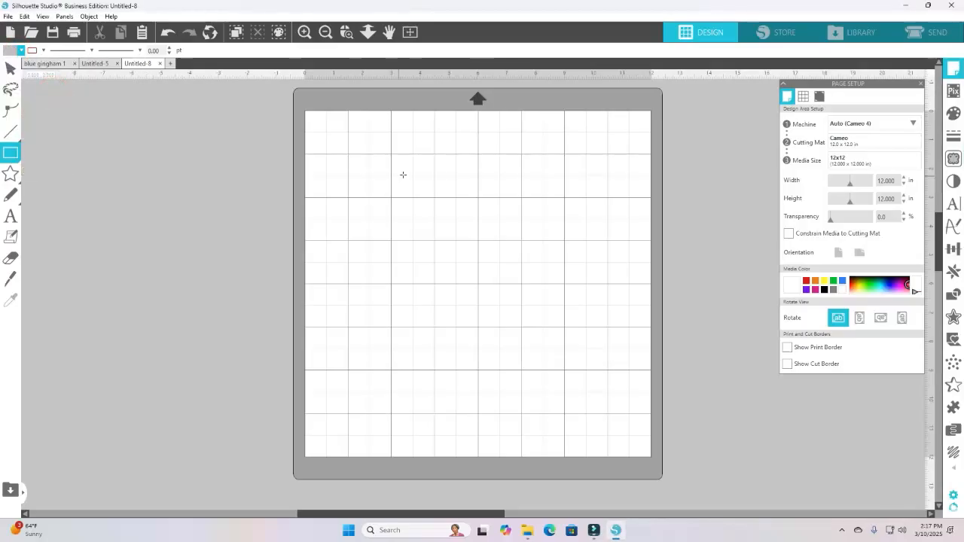
mouse_move(394, 157)
left_mouse_down()
mouse_move(422, 209)
mouse_move(523, 327)
left_mouse_up()
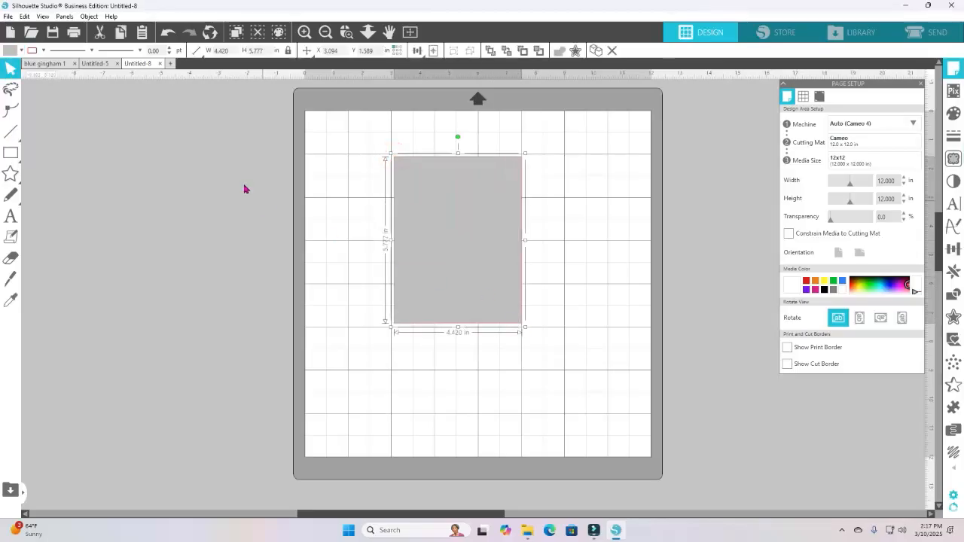
Step: Resize the rectangle to 3 in wide by 4 in high with the aspect ratio unlocked, and center it horizontally in the page's upper half
left_click_drag(229, 51, 213, 50)
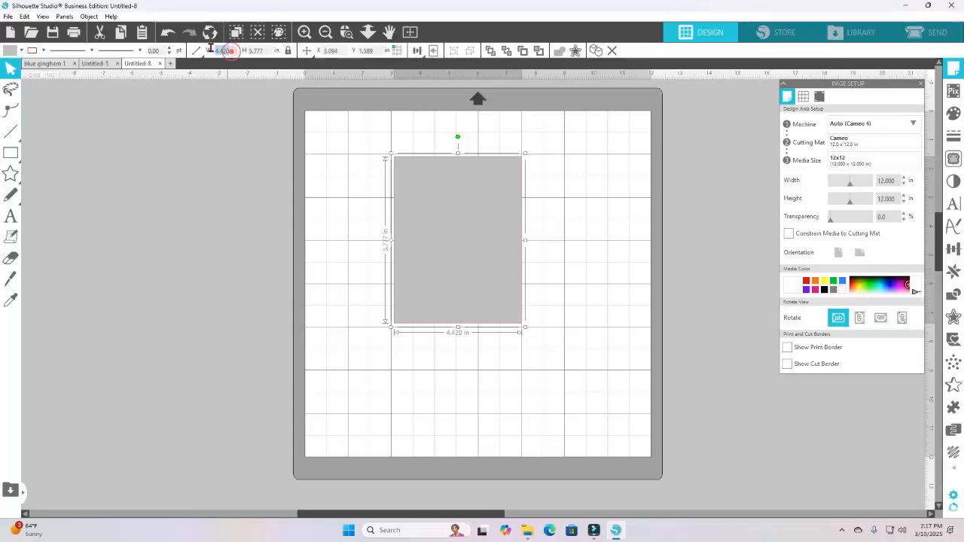
key("BackSpace")
type("3")
left_click(290, 52)
left_click_drag(231, 52, 212, 53)
type("3")
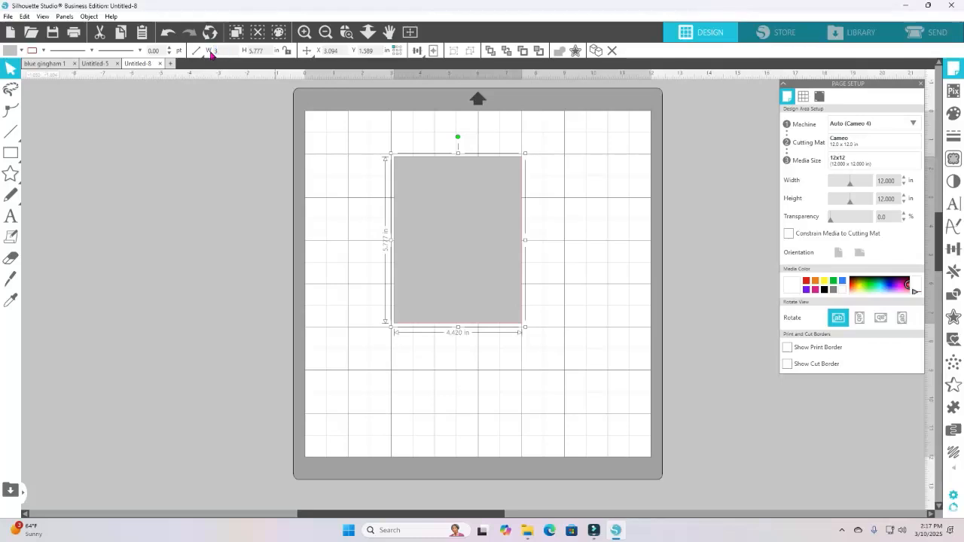
double_click(269, 49)
type("4")
key("Return")
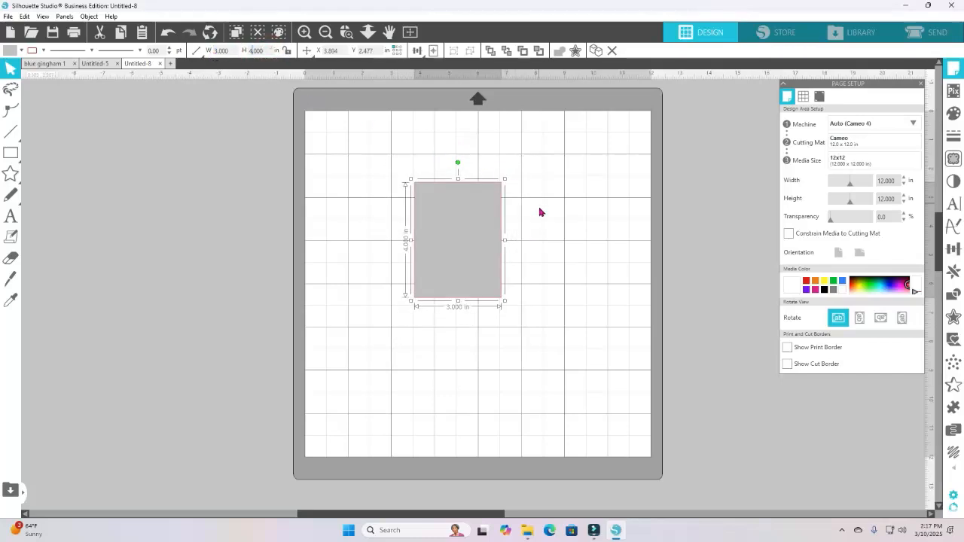
left_click_drag(495, 249, 510, 218)
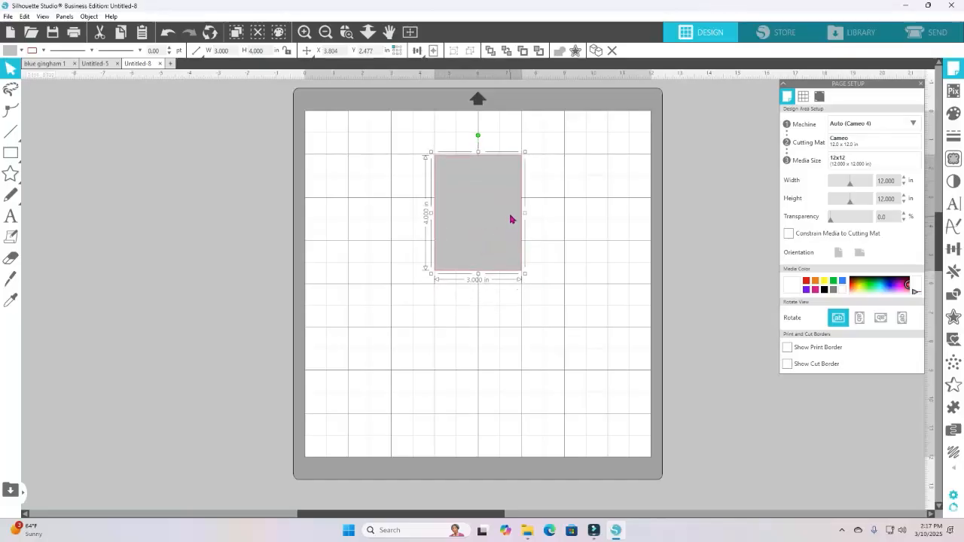
Step: Put the rectangle into point editing and add a point at the middle of its bottom edge
left_click(347, 31)
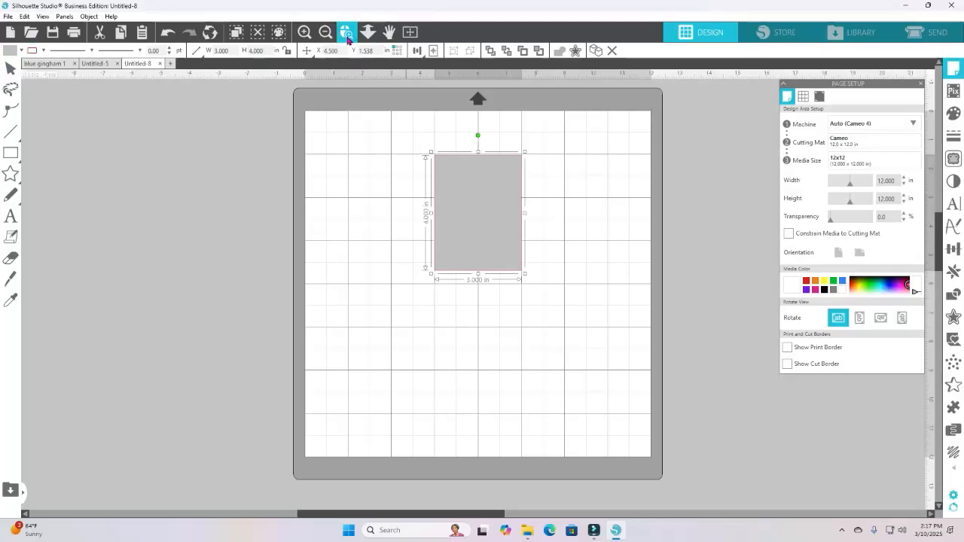
left_click_drag(411, 186, 542, 316)
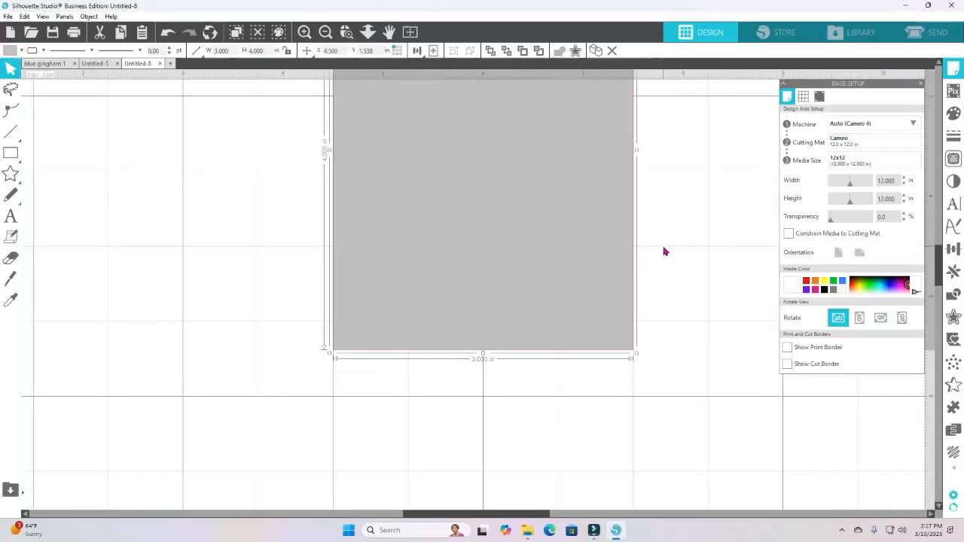
left_click(664, 247)
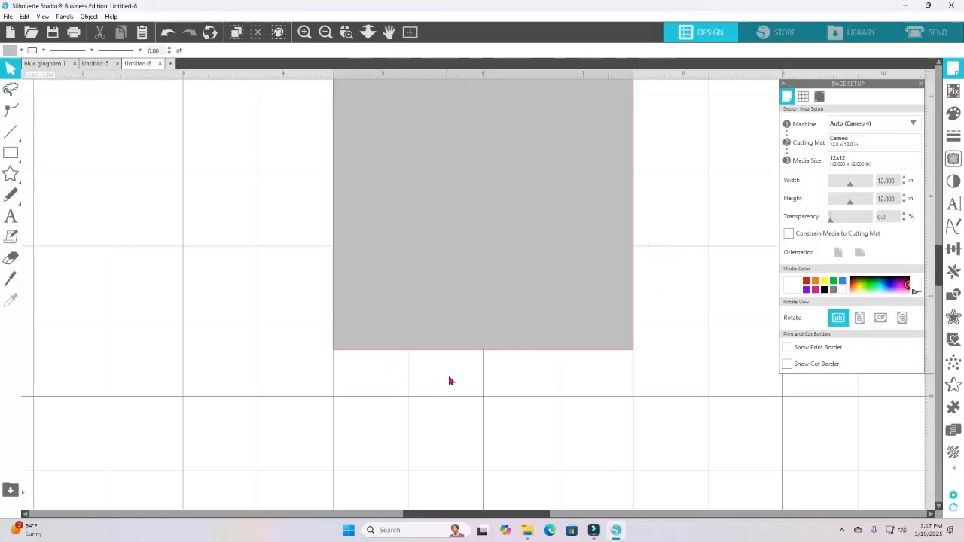
left_click(505, 336)
double_click(506, 336)
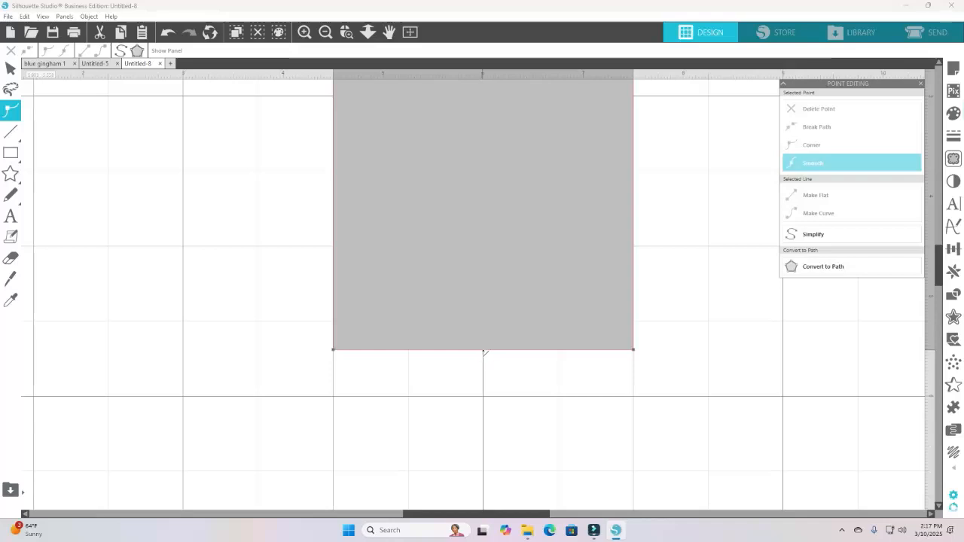
left_click(484, 350)
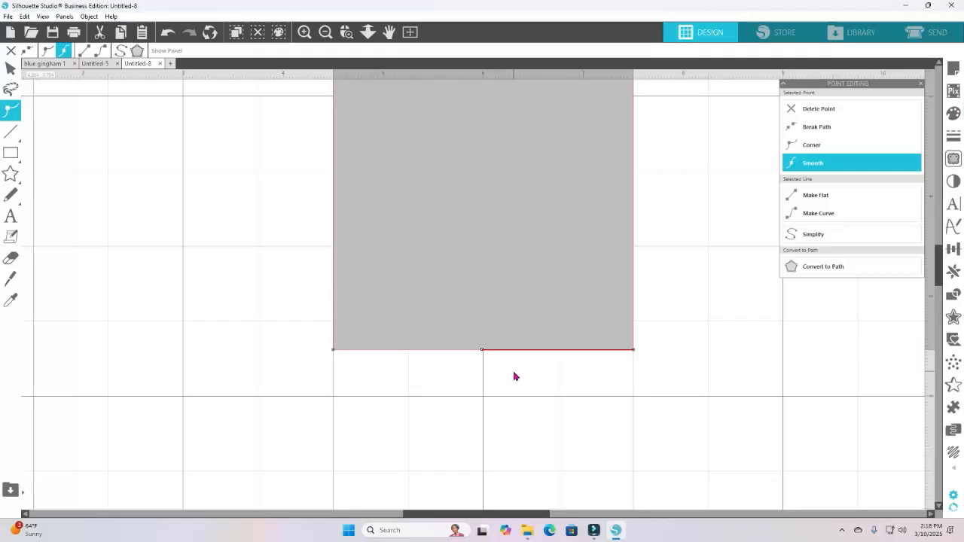
Step: Nudge the new midpoint of the bottom edge straight up to form a shallow V-shaped notch in the banner
key("Up")
key("Up")
key("Up")
key("Up")
key("Up")
key("Up")
key("Up")
key("Up")
key("Up")
key("Up")
key("Up")
key("Up")
key("Up")
key("Up")
key("Up")
key("Up")
key("Up")
key("Up")
key("Up")
key("Up")
key("Up")
key("Up")
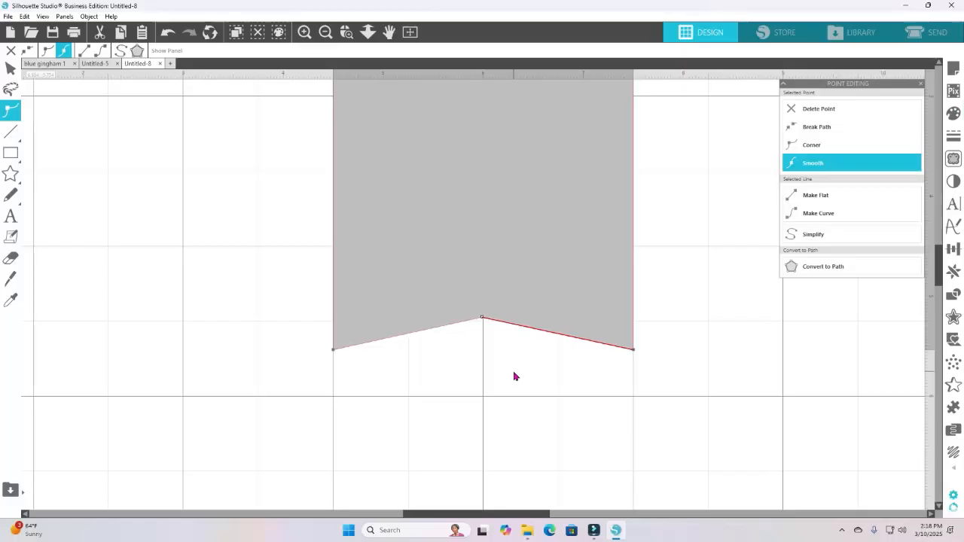
Step: Lower the notch point at the banner's bottom edge slightly and finish point editing
key("Down")
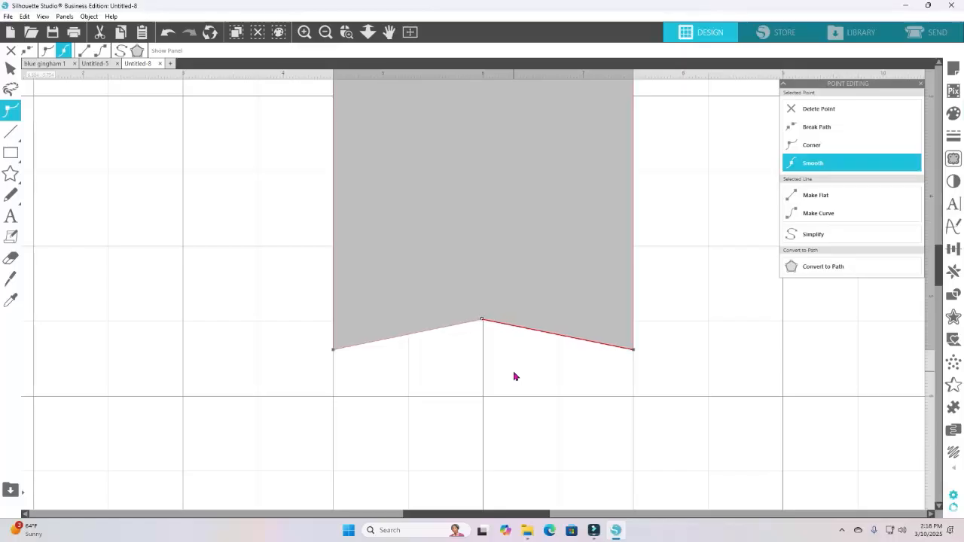
left_click(673, 327)
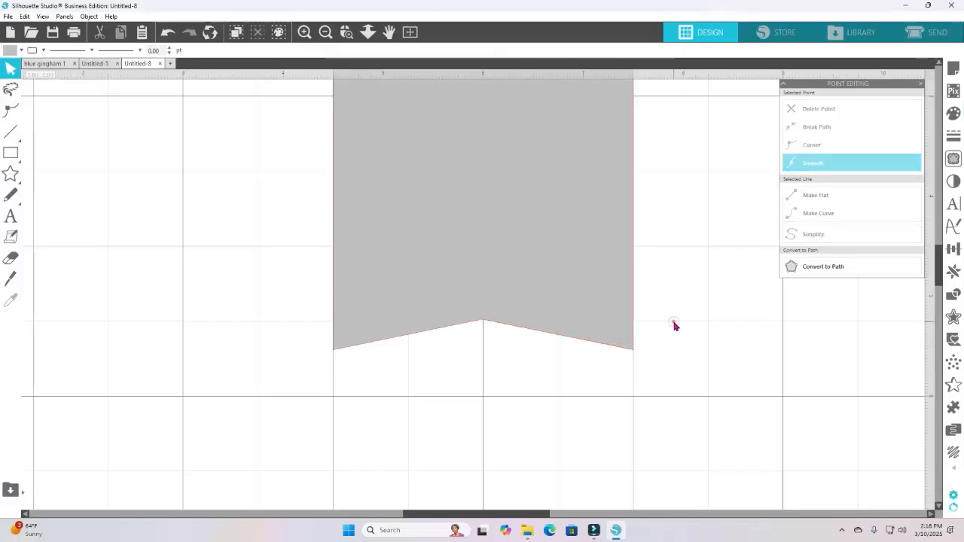
Step: Draw a circle about 0.565 in across on the empty page beside the banner and fill it with blue
left_click(325, 32)
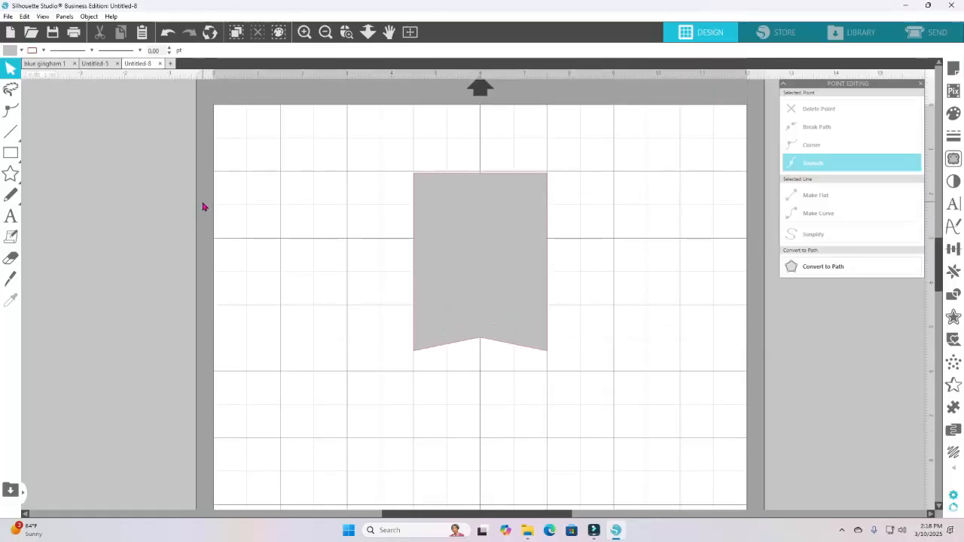
mouse_move(30, 156)
left_click(73, 155)
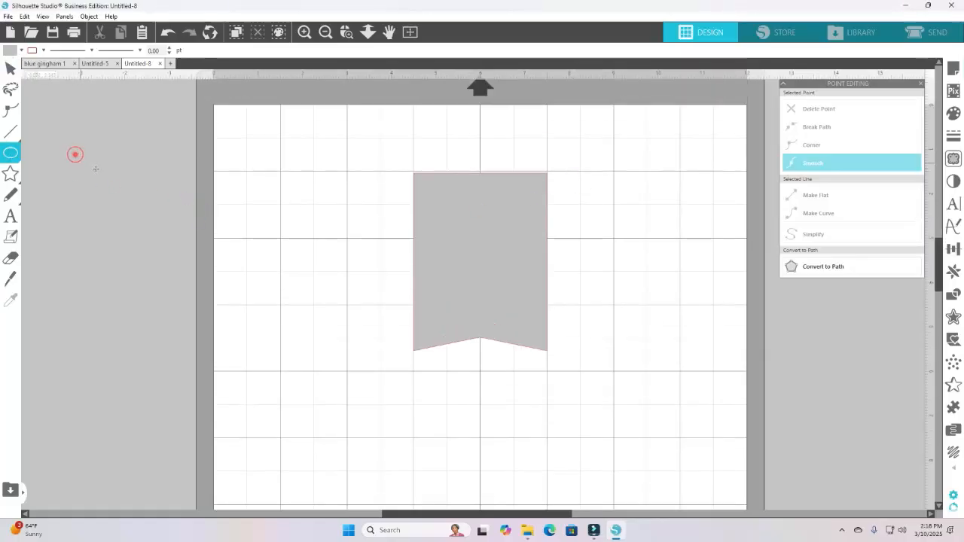
left_click_drag(317, 209, 339, 241)
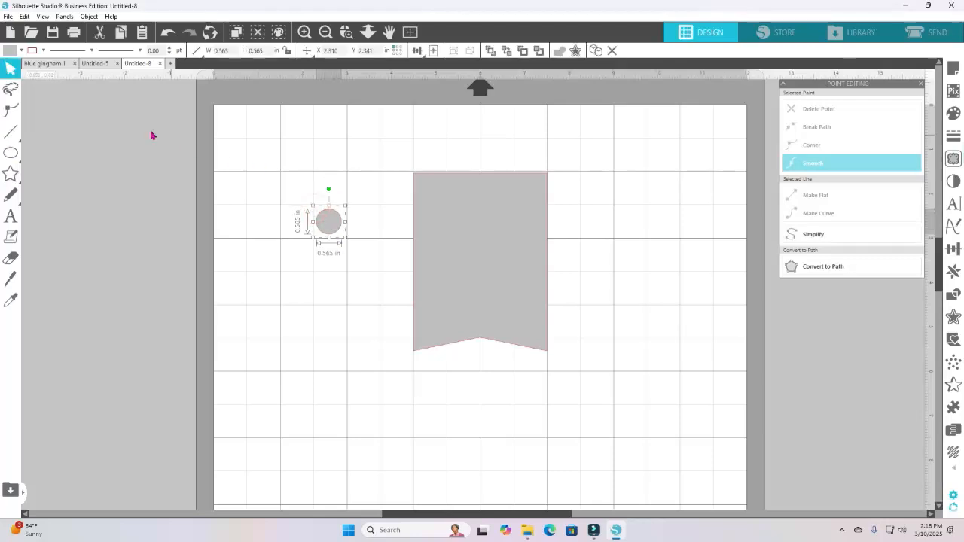
left_click(18, 50)
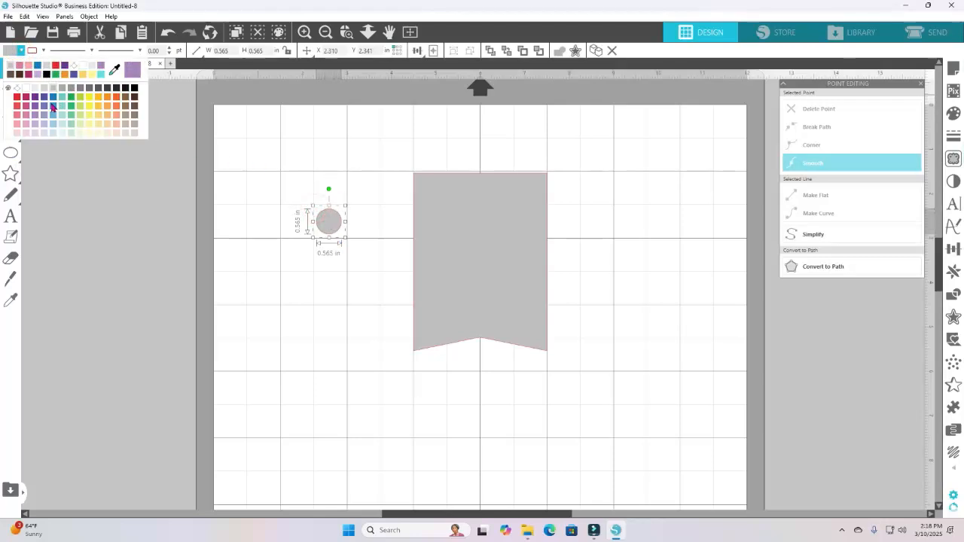
left_click(52, 87)
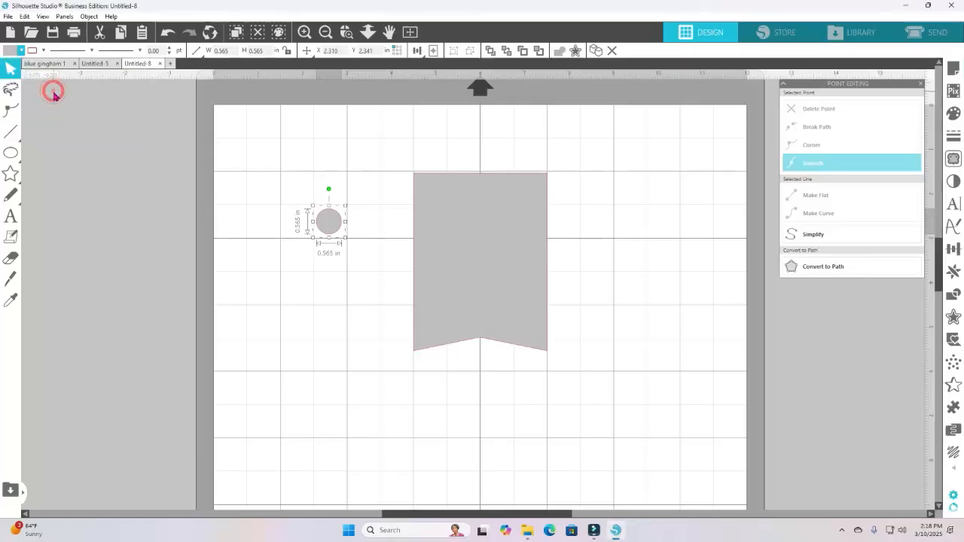
left_click(20, 50)
left_click(54, 98)
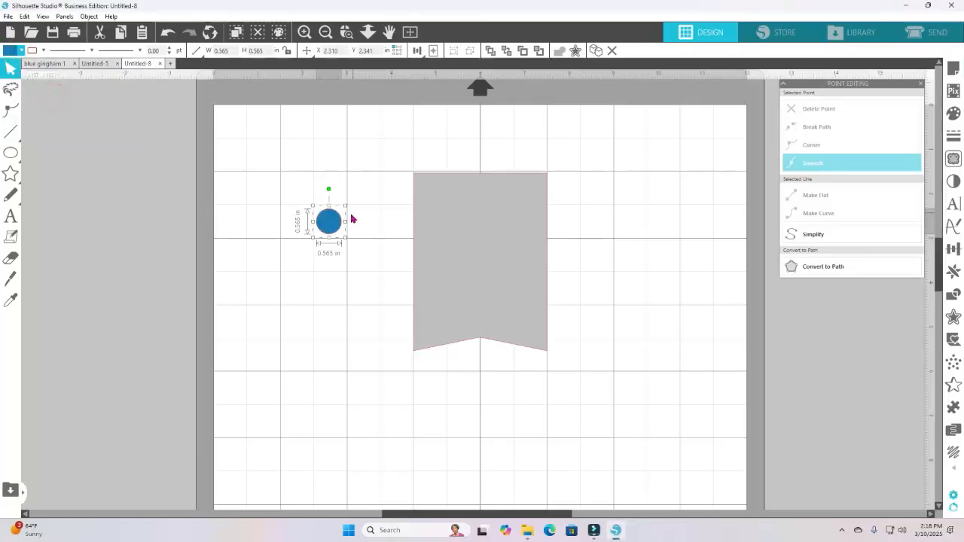
Step: Resize the blue circle to 0.25 x 0.25 in and place it just below the middle of the banner's top edge
left_click(224, 51)
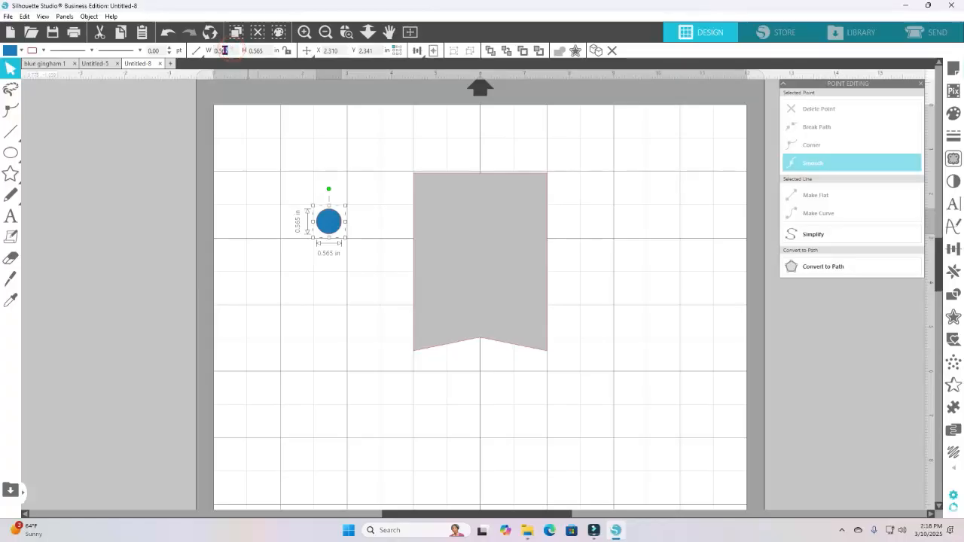
left_click(266, 50)
key("BackSpace")
key("Return")
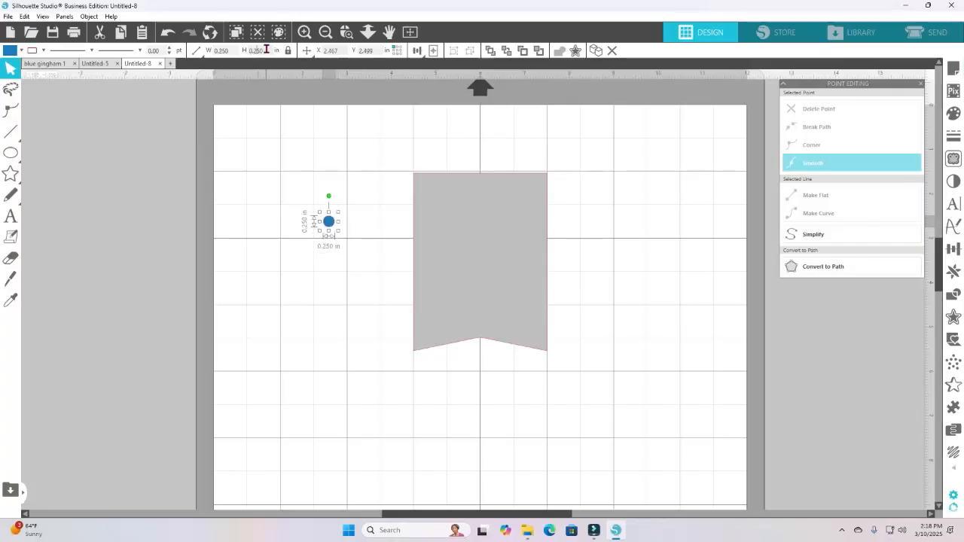
left_click_drag(332, 223, 484, 194)
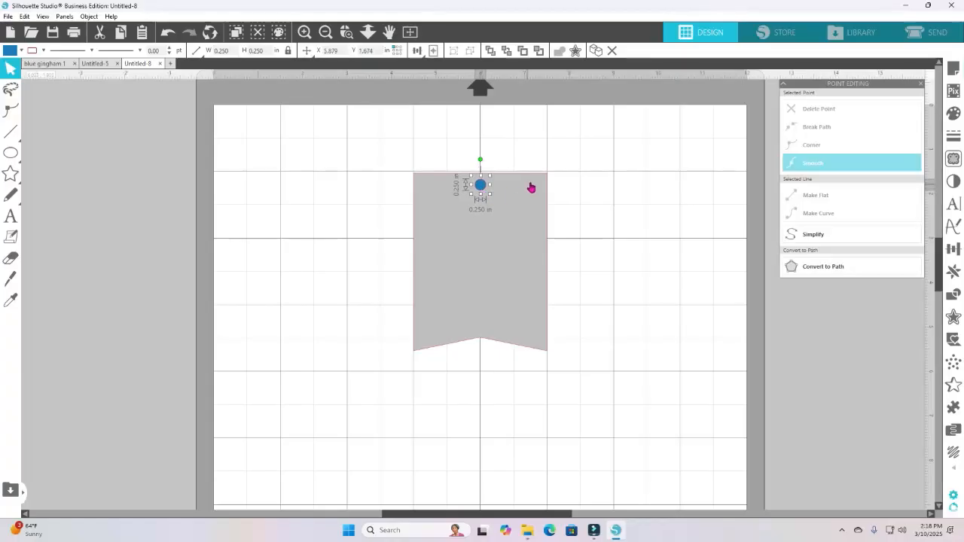
Step: Select the circle together with the banner, align their centers horizontally, and deselect them
left_click(561, 157)
left_click_drag(561, 153, 358, 403)
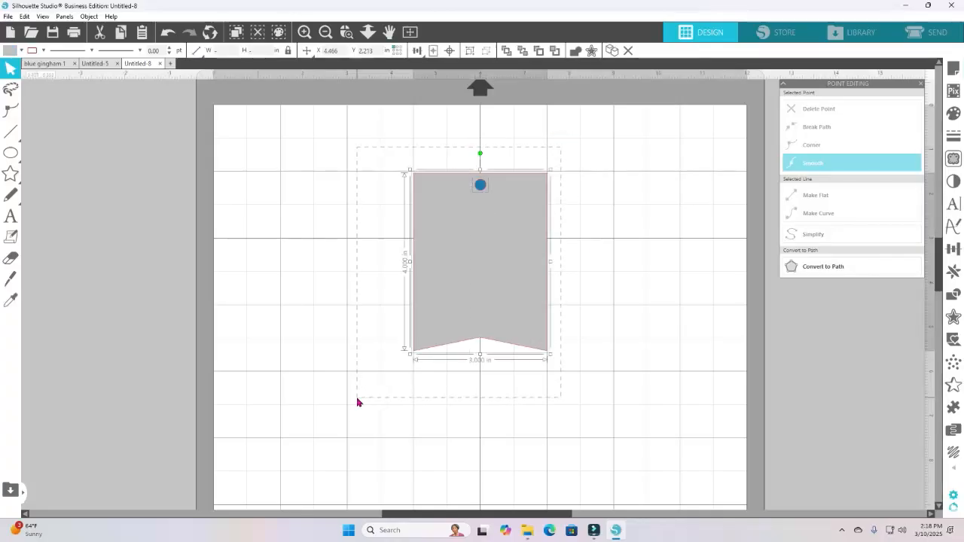
left_click(418, 51)
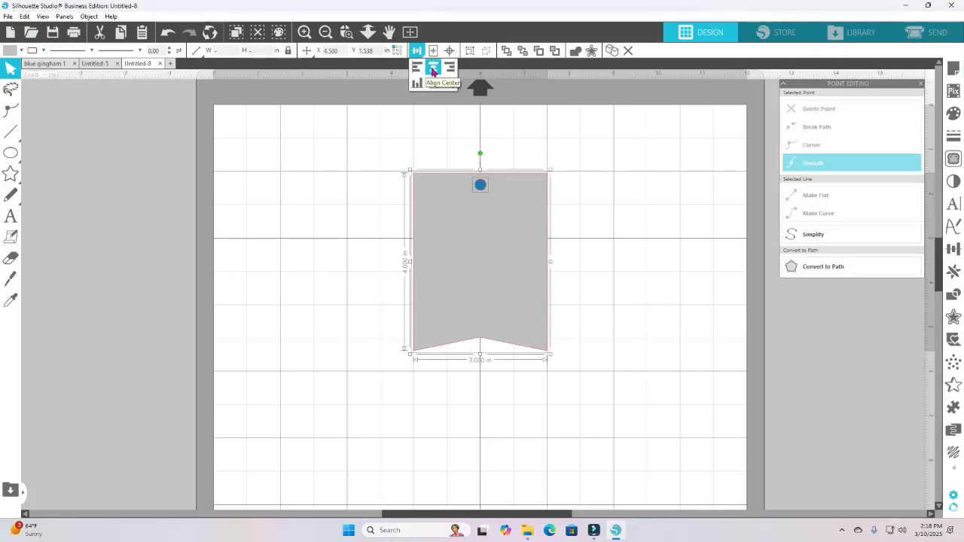
left_click(432, 69)
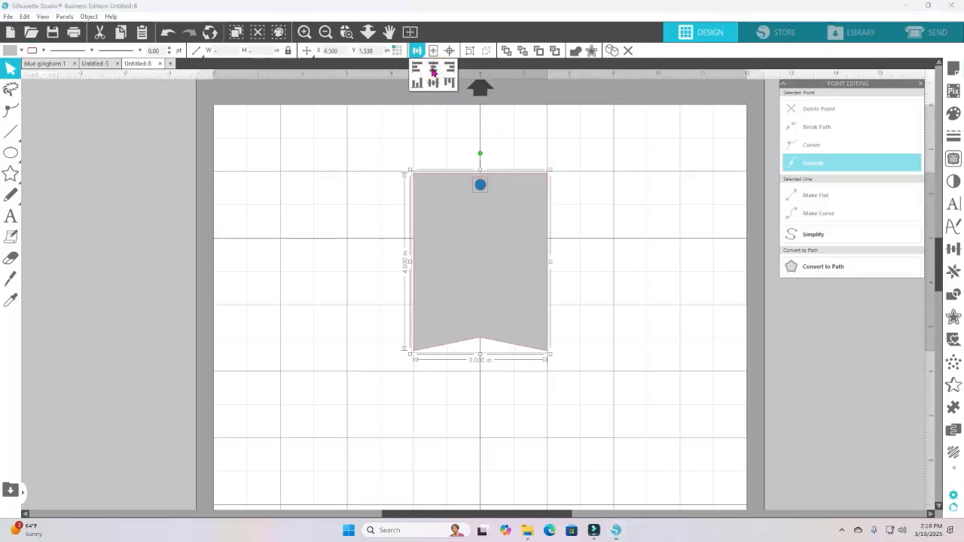
left_click(658, 226)
left_click(657, 226)
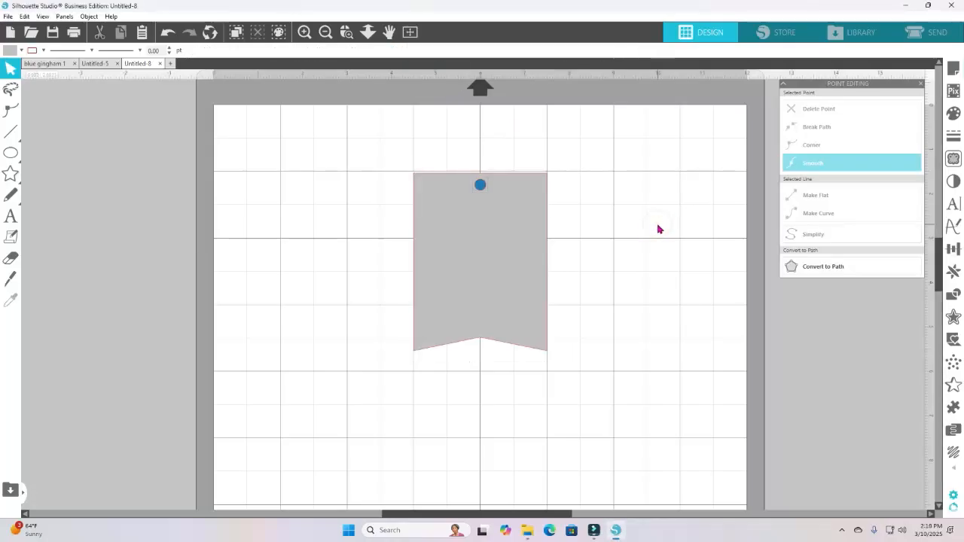
Step: Subtract the circle from the banner to cut a hole, and shift the banner slightly down the page
left_click_drag(564, 144, 394, 383)
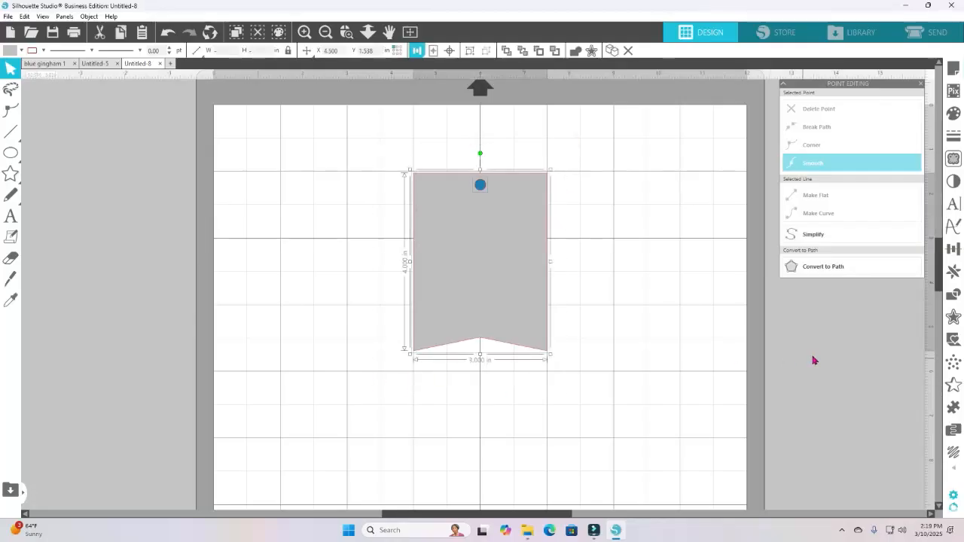
left_click(954, 299)
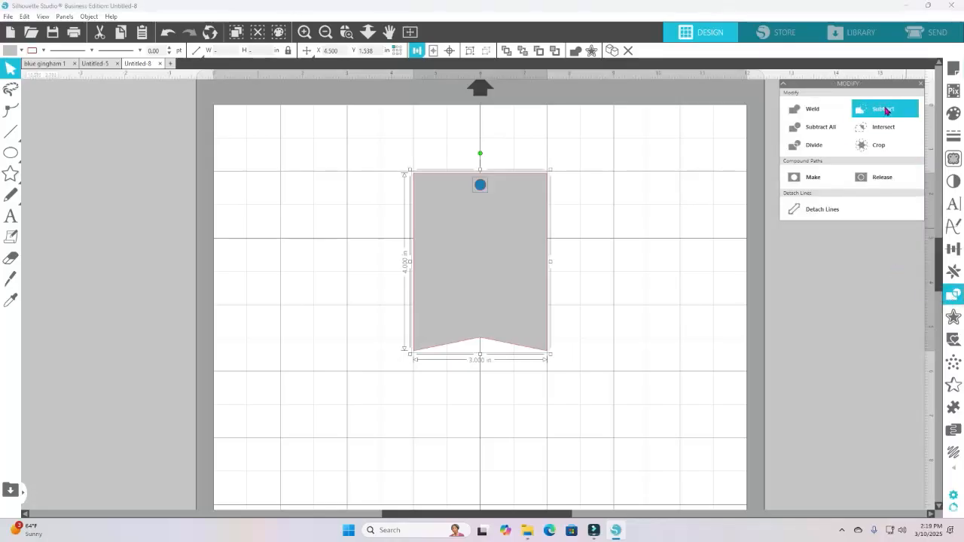
left_click(887, 111)
mouse_move(514, 234)
left_mouse_down()
mouse_move(531, 235)
mouse_move(517, 232)
left_mouse_up()
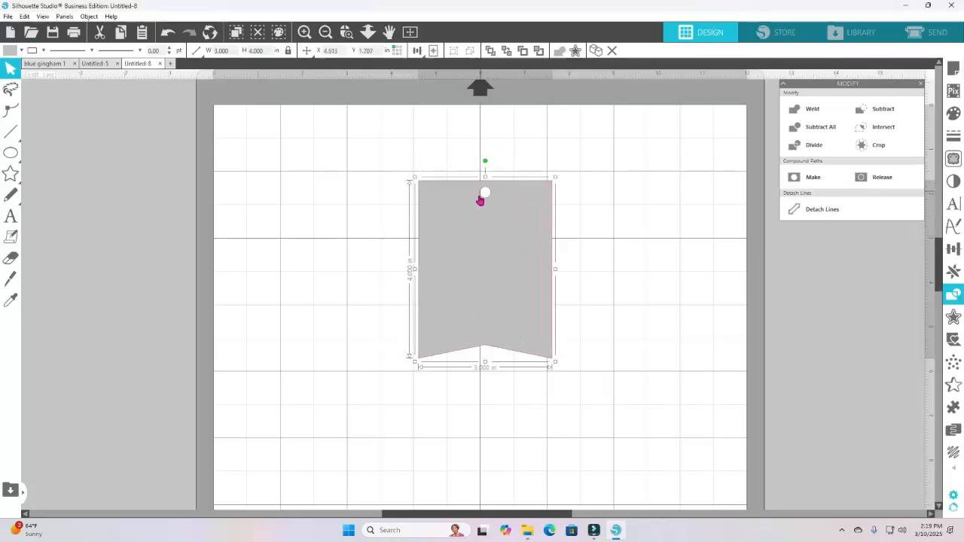
mouse_move(525, 257)
left_mouse_down()
mouse_move(488, 244)
mouse_move(501, 269)
mouse_move(517, 264)
mouse_move(523, 274)
mouse_move(523, 254)
mouse_move(524, 273)
left_mouse_up()
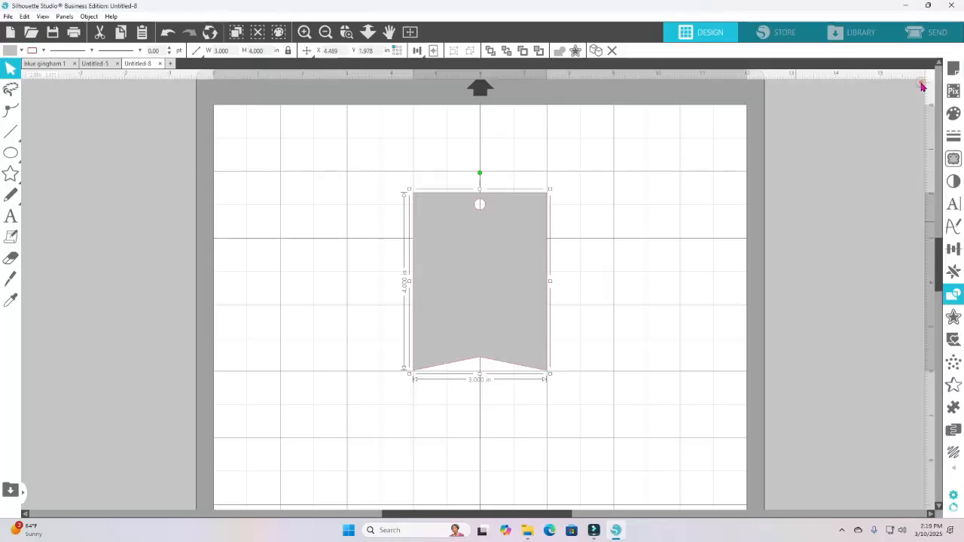
left_click(921, 84)
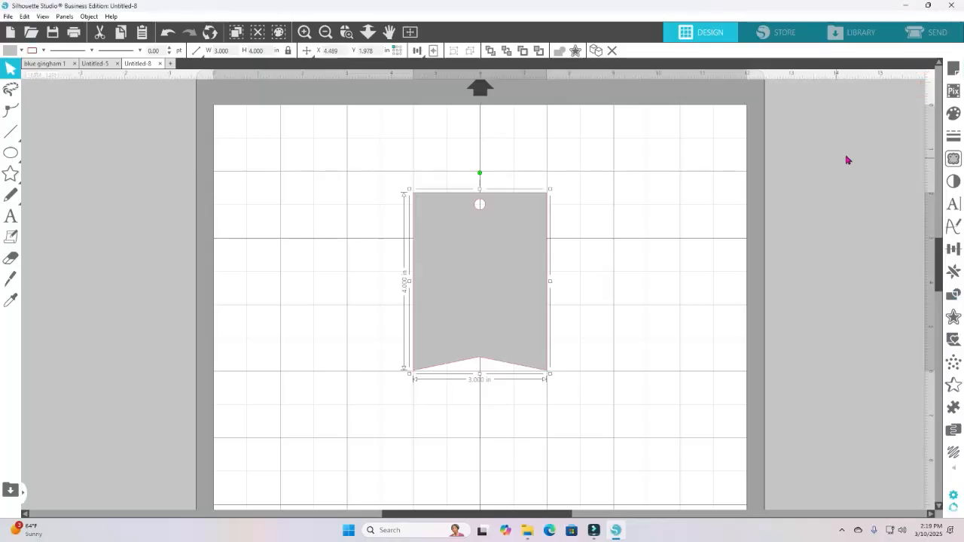
Step: Fill the banner with the custom blue gingham pattern from the fill patterns
left_click(953, 113)
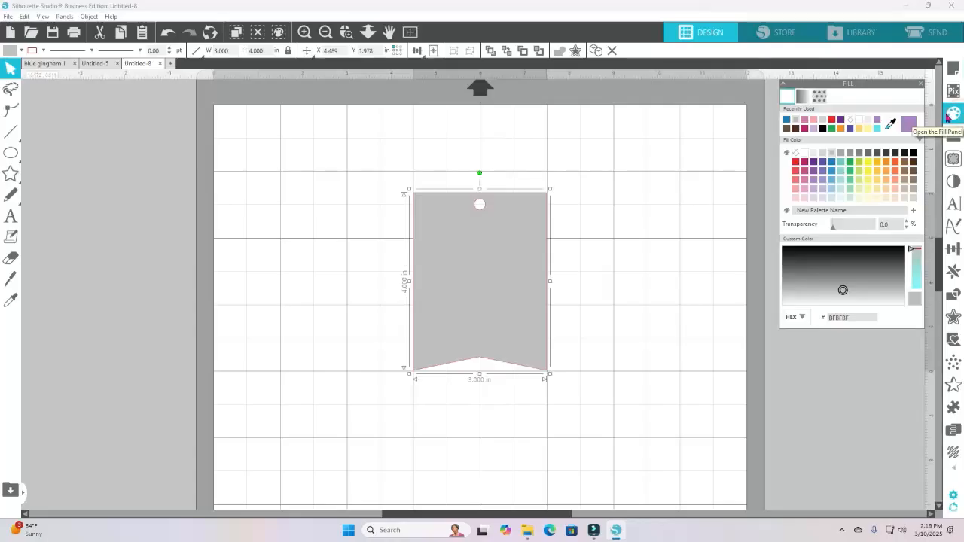
left_click(820, 96)
scroll(921, 148, "down", 10)
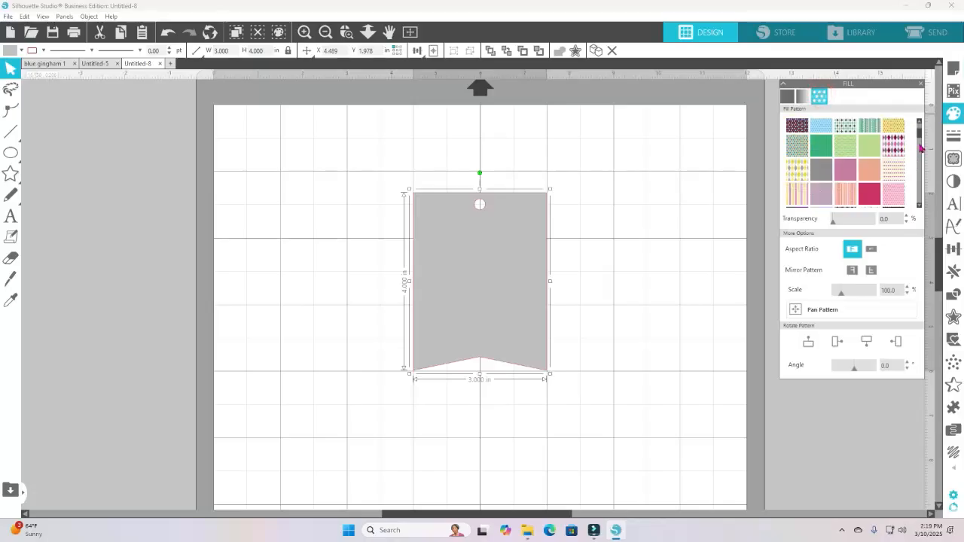
scroll(921, 147, "down", 8)
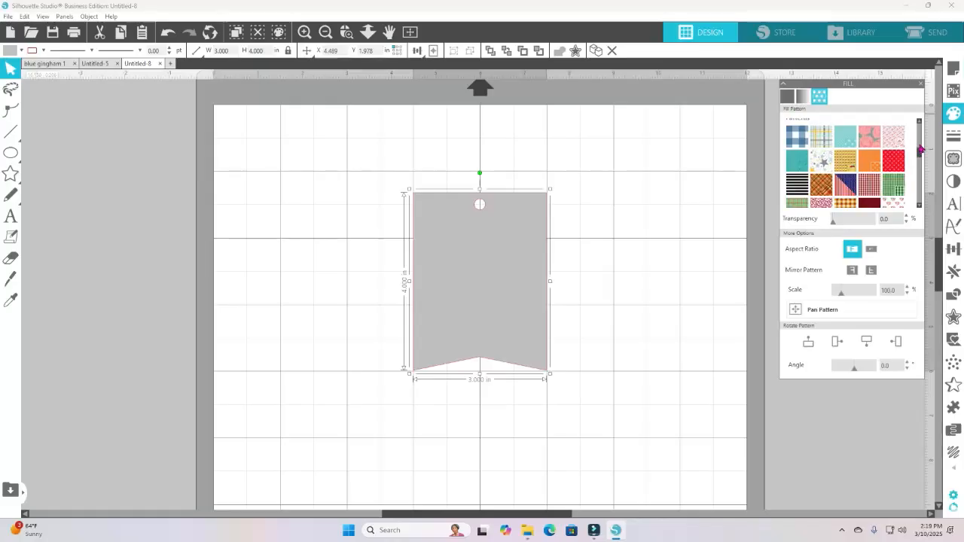
left_click(796, 137)
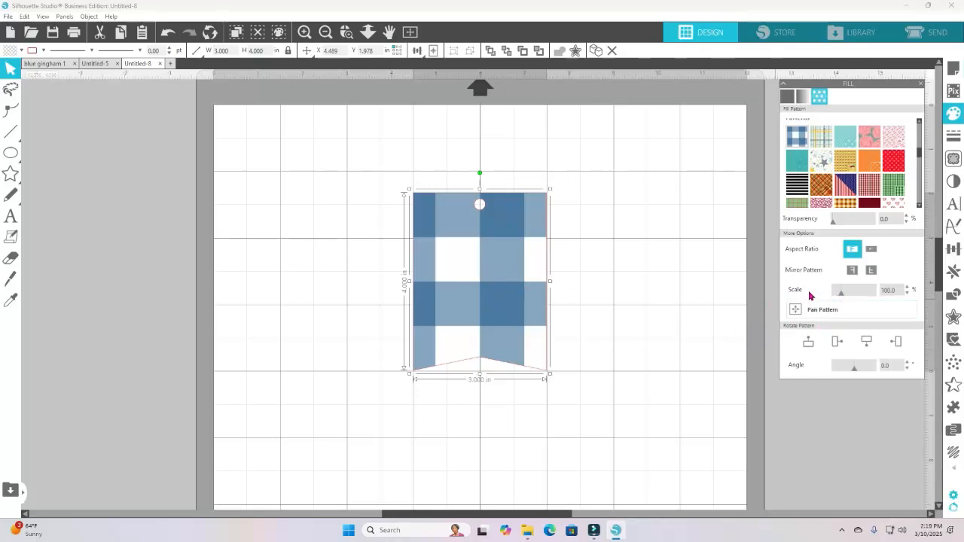
Step: Scale the gingham fill to 44% and pan it so a column of white squares runs down the banner's center
left_click_drag(841, 297, 837, 298)
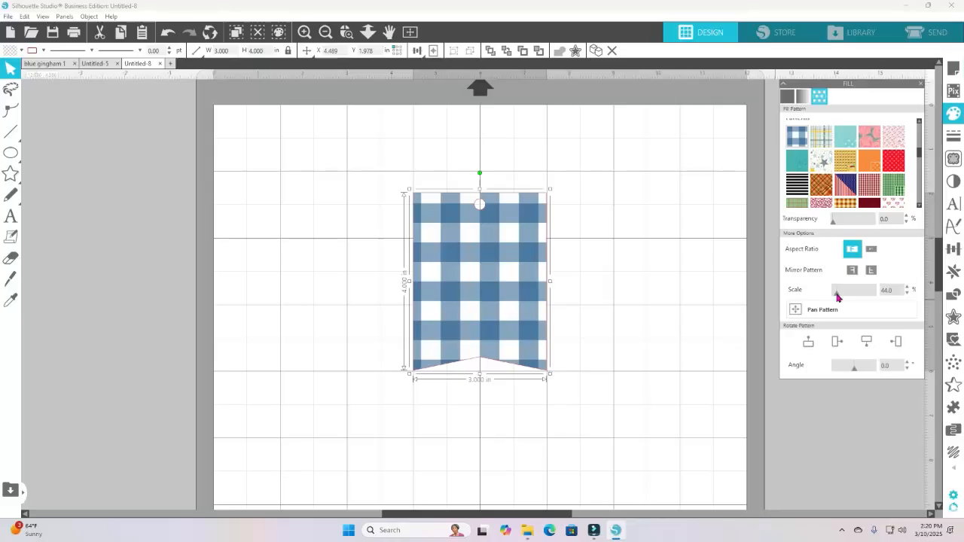
left_click(801, 312)
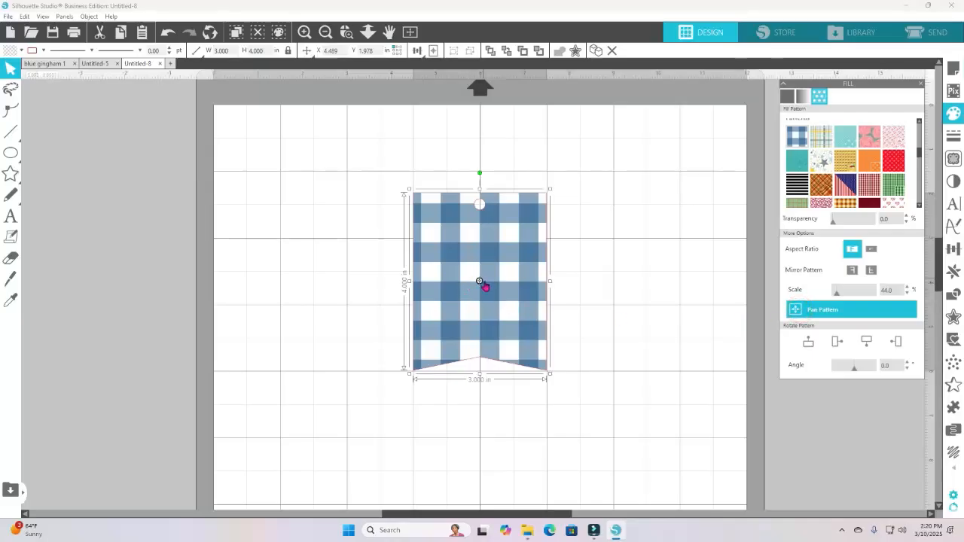
mouse_move(480, 282)
left_mouse_down()
mouse_move(472, 287)
mouse_move(486, 302)
mouse_move(470, 292)
mouse_move(490, 292)
left_mouse_up()
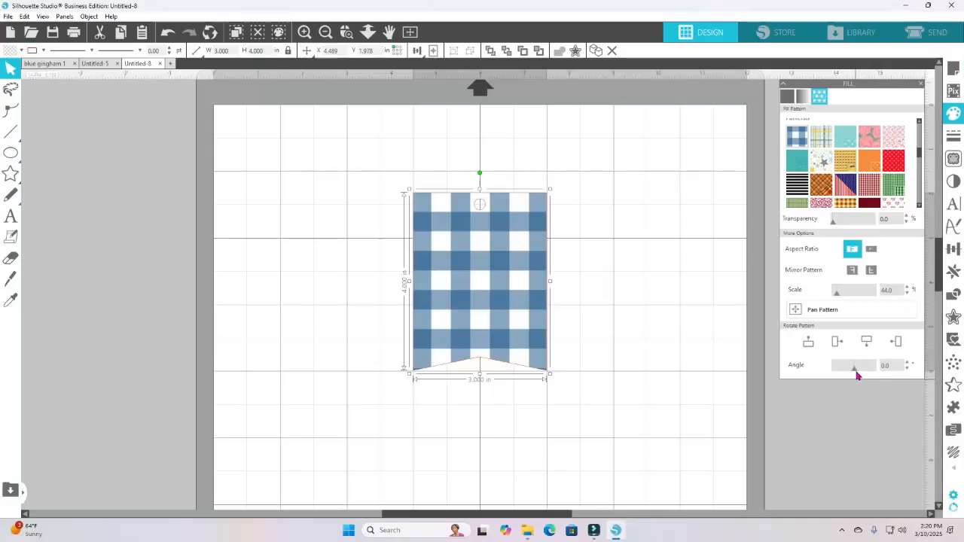
Step: Rotate the gingham fill pattern to an angle of 45 degrees and deselect the banner
left_click_drag(856, 375, 858, 375)
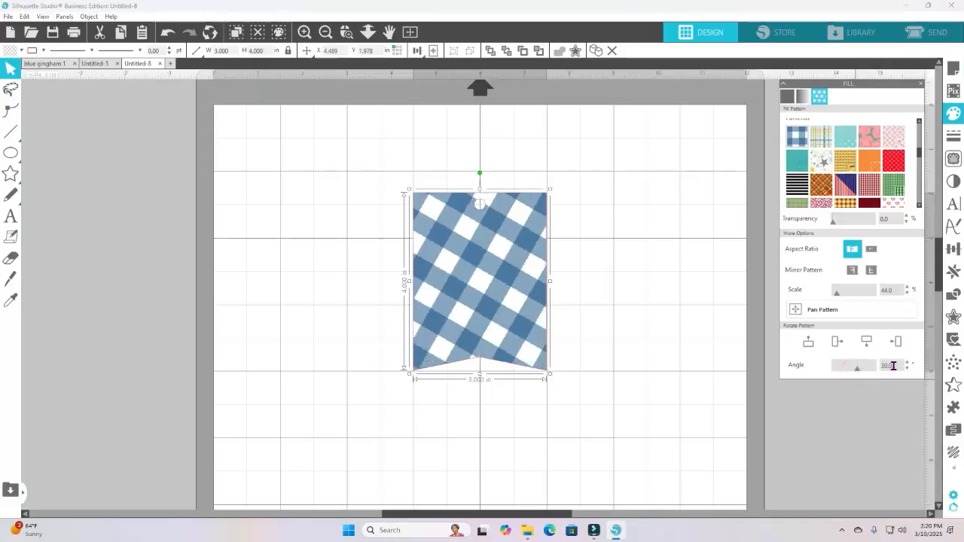
left_click(892, 365)
type("45")
key("Return")
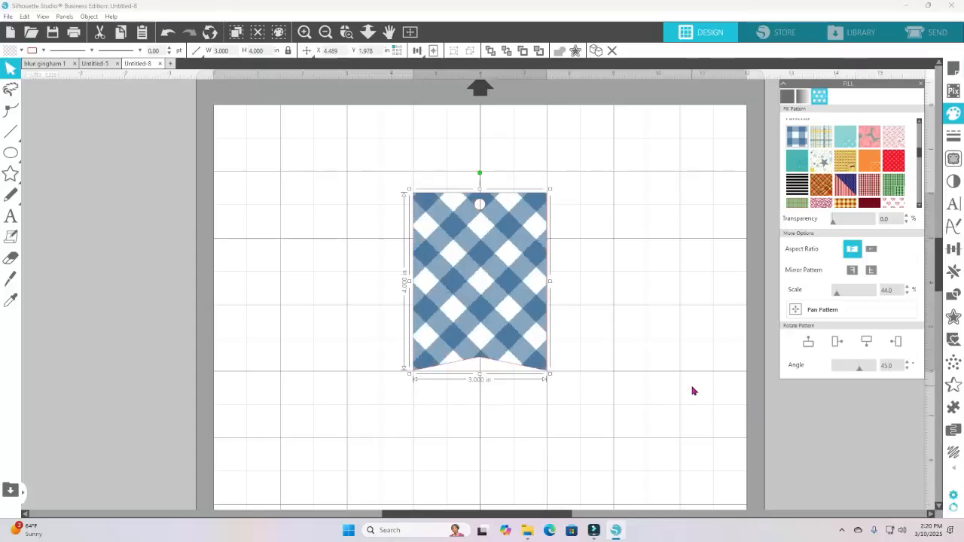
left_click(693, 391)
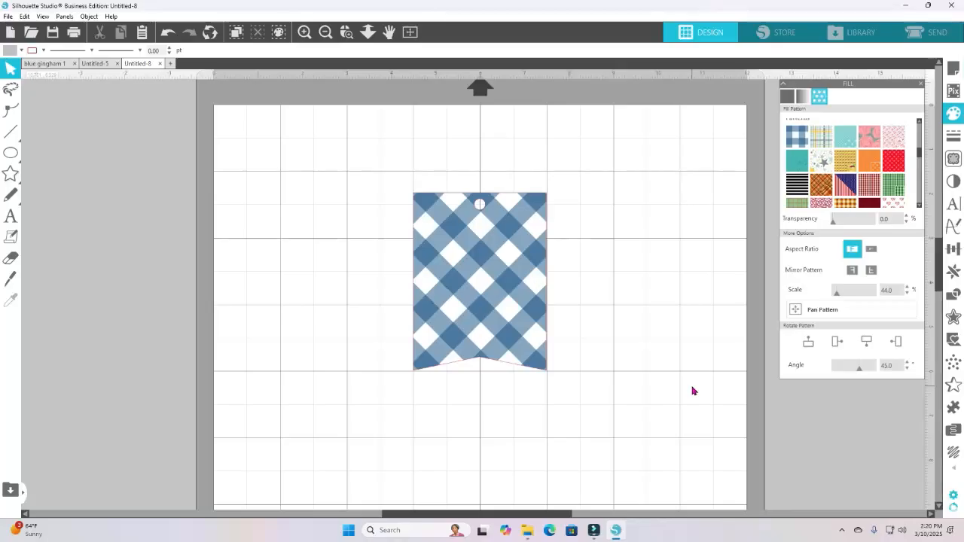
Step: Move the gingham banner slightly up and left of the page's center line, and close the fill settings
left_click_drag(491, 291, 485, 296)
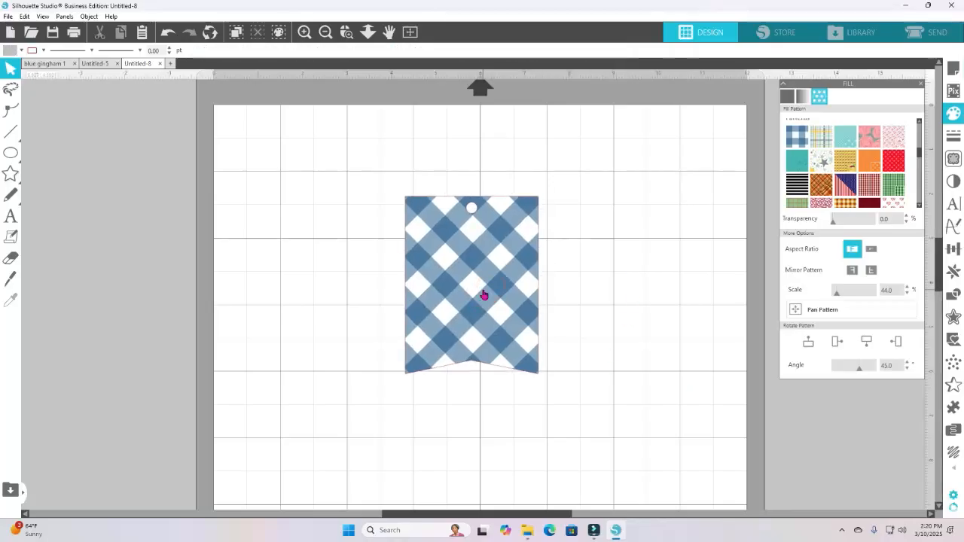
left_click(920, 83)
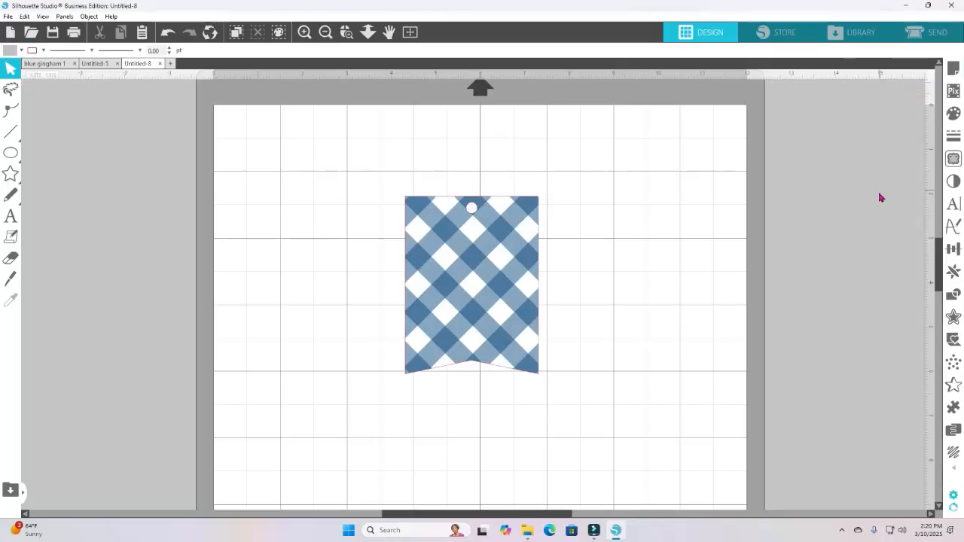
mouse_move(497, 277)
left_mouse_down()
mouse_move(488, 272)
mouse_move(498, 263)
left_mouse_up()
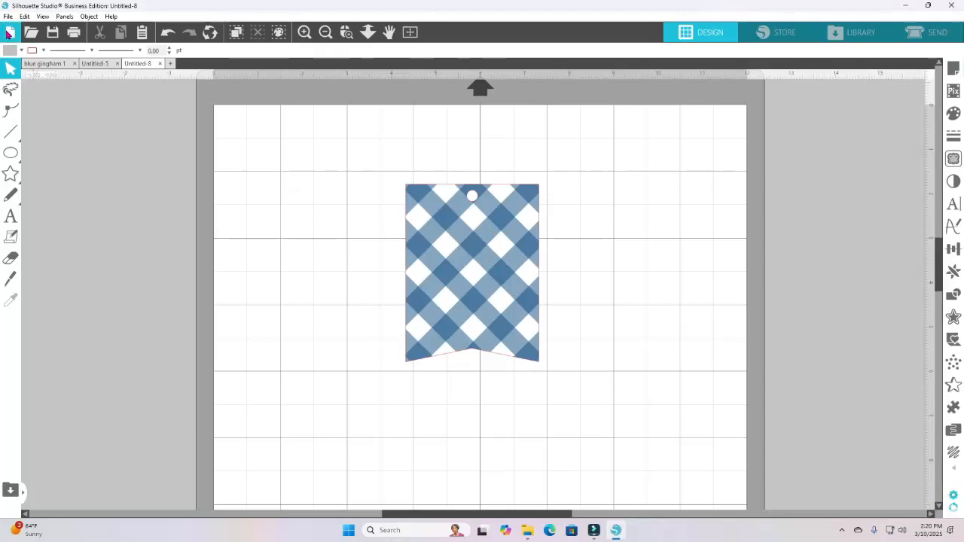
Step: Merge the Bunny Silhouette file from the Downloads folder into the banner design
left_click(8, 17)
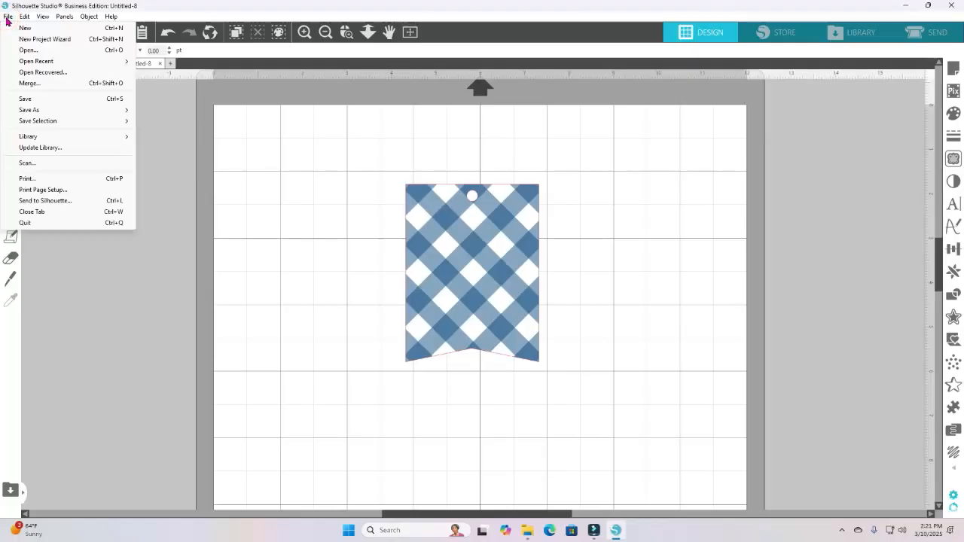
left_click(36, 83)
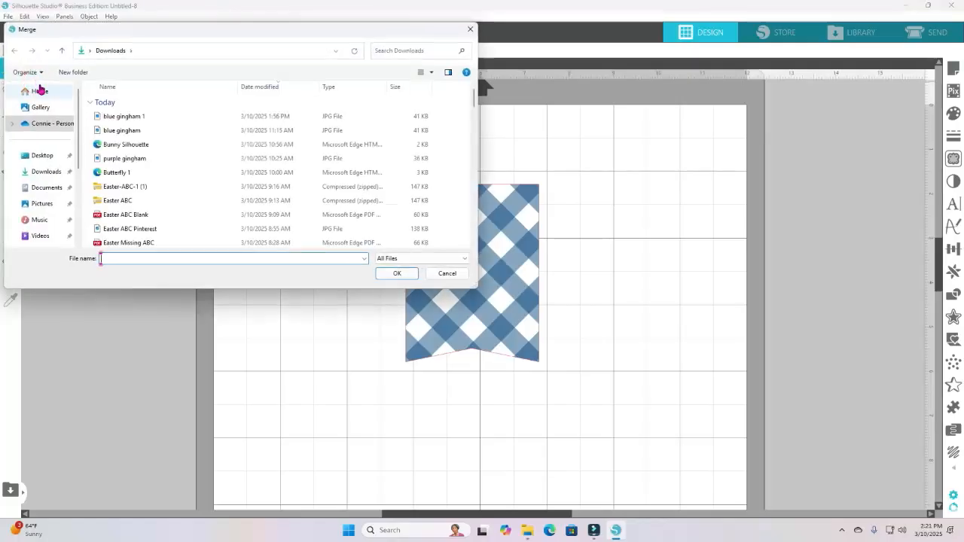
left_click(151, 143)
left_click(397, 273)
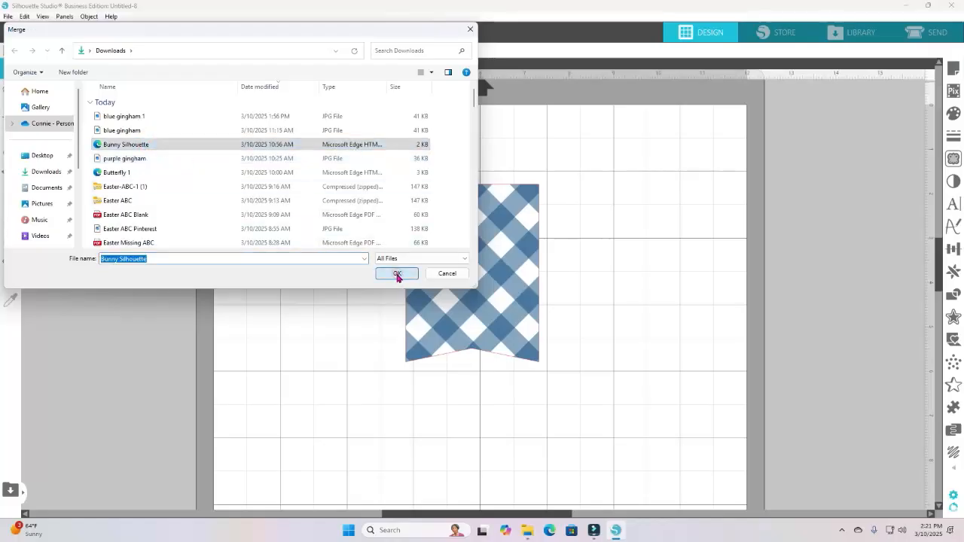
left_click(564, 386)
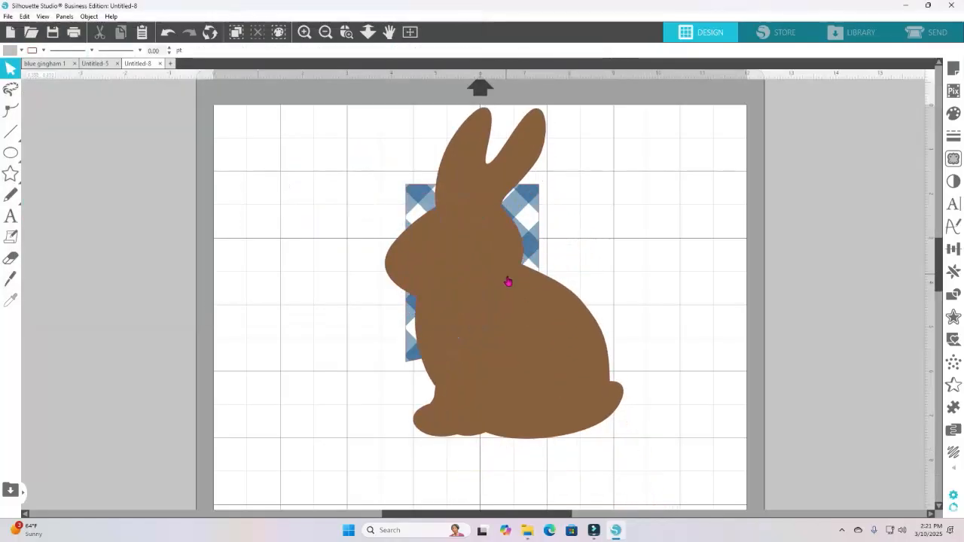
Step: Scale the bunny down proportionally to about 1.89 x 2.62 in and place it in the middle of the gingham banner
left_click(507, 280)
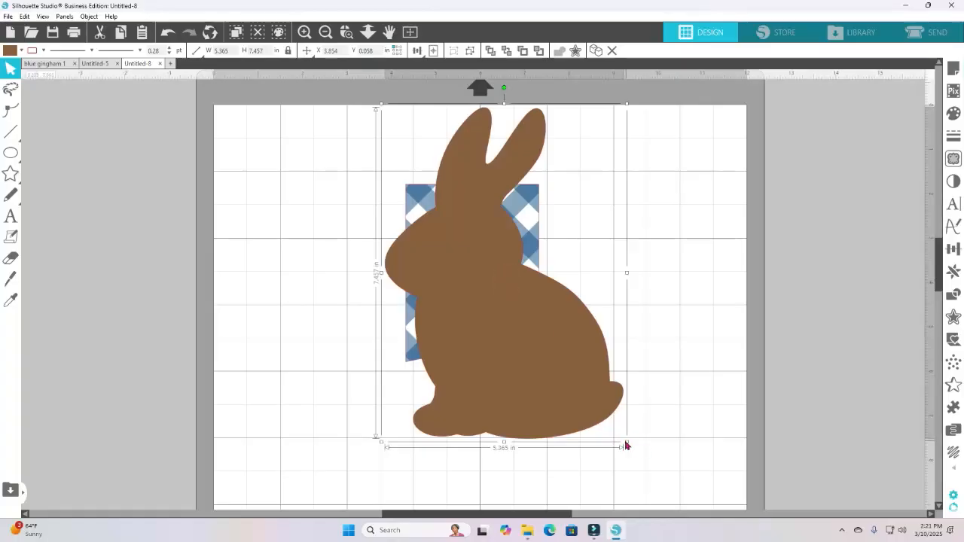
left_click_drag(624, 441, 465, 236)
mouse_move(501, 294)
left_mouse_down()
mouse_move(488, 309)
mouse_move(496, 299)
left_mouse_up()
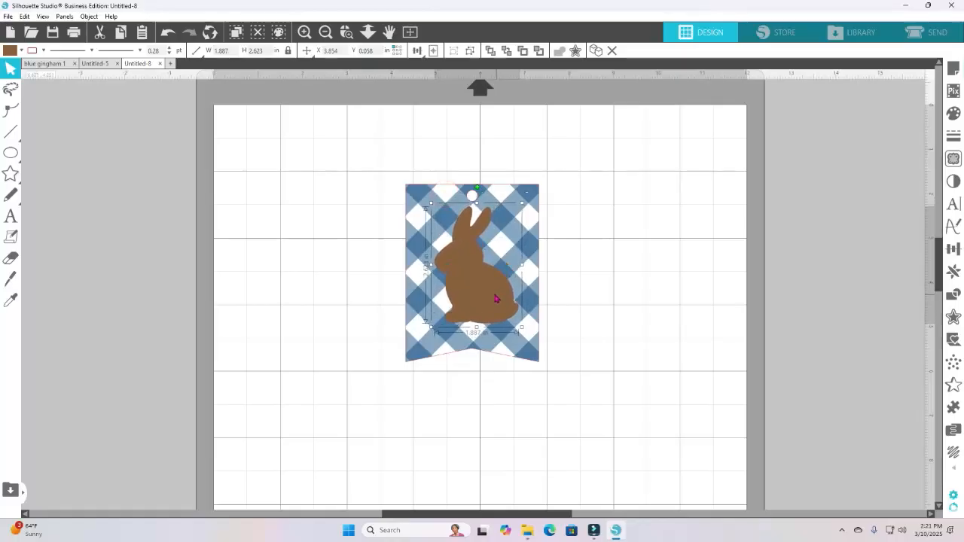
left_click(596, 293)
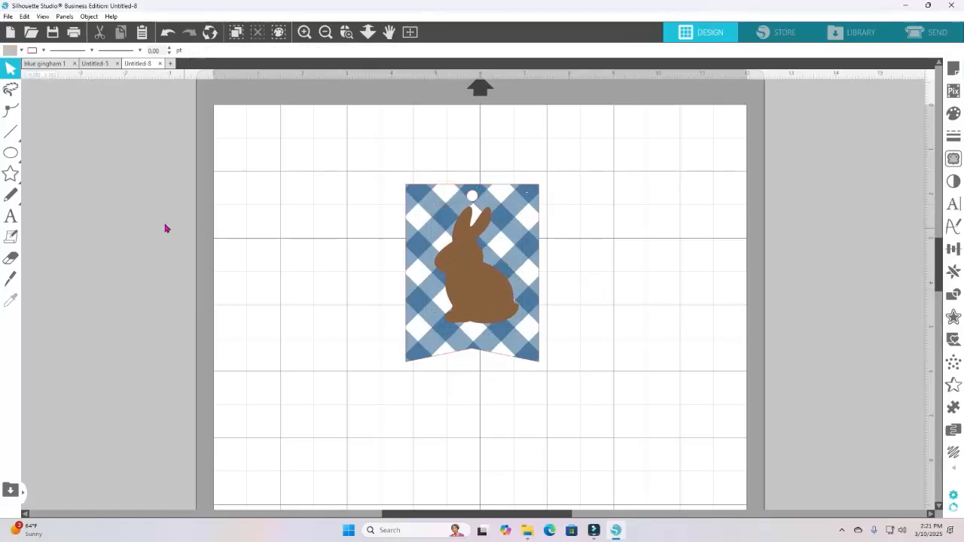
Step: Draw a circle, scale it to about 2.5 in across, and place it over the bunny in the middle of the banner
mouse_move(11, 153)
left_click(69, 156)
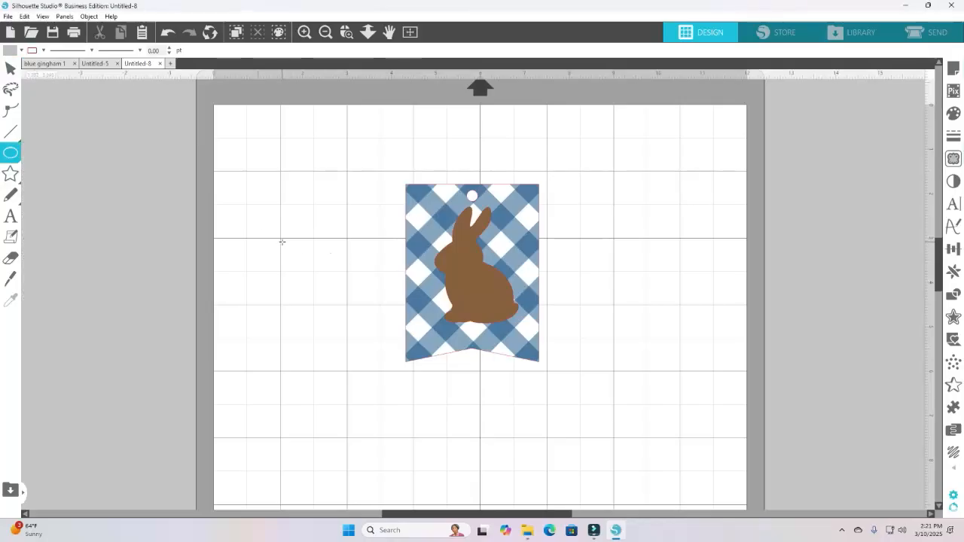
left_click_drag(282, 241, 425, 381)
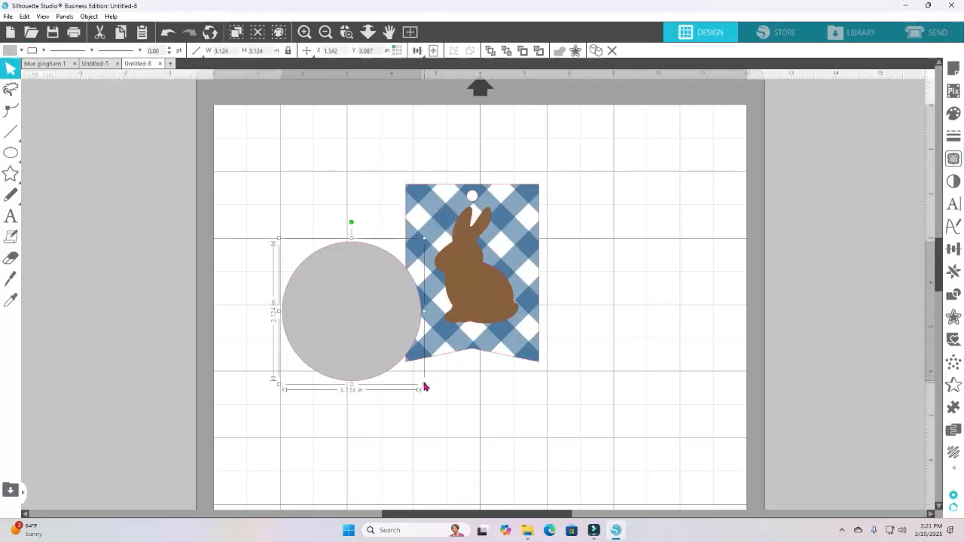
left_click_drag(424, 387, 394, 357)
left_click_drag(346, 295, 483, 275)
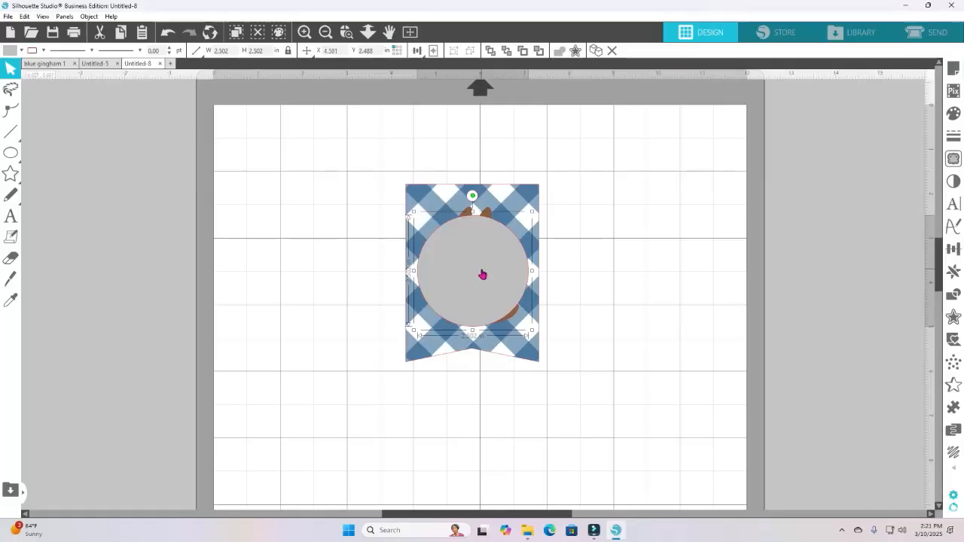
Step: Fill the circle with a light salmon pink, after trying a darker mauve pink, and deselect it
left_click(21, 50)
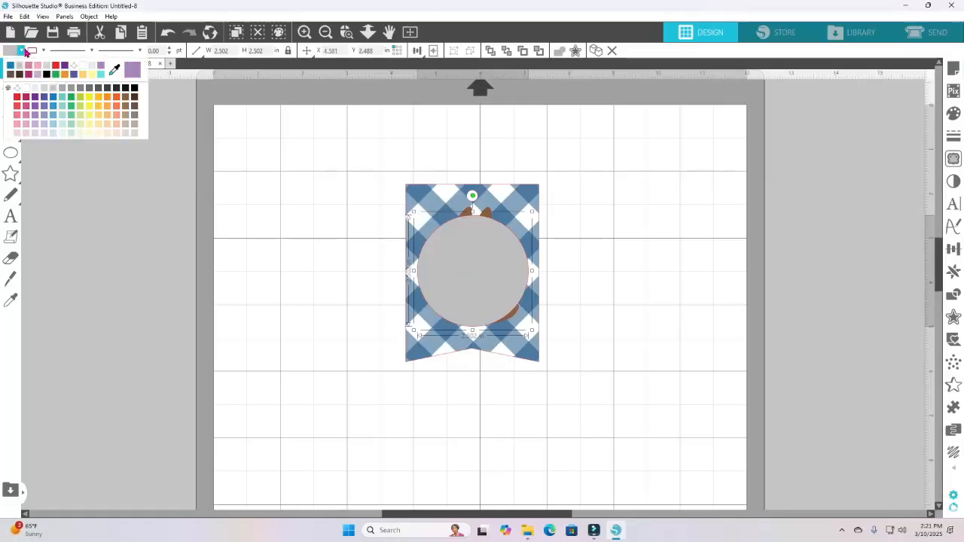
left_click(27, 116)
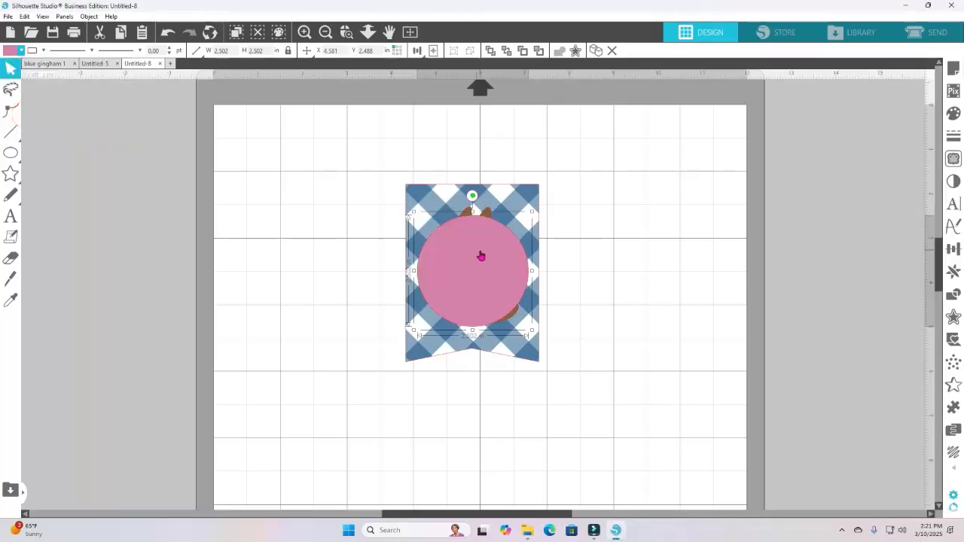
left_click(21, 50)
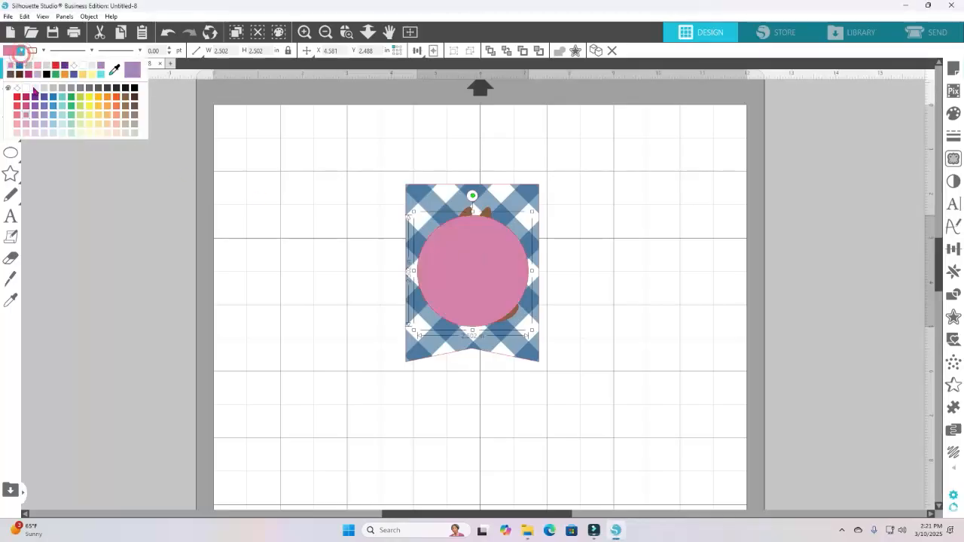
left_click(17, 125)
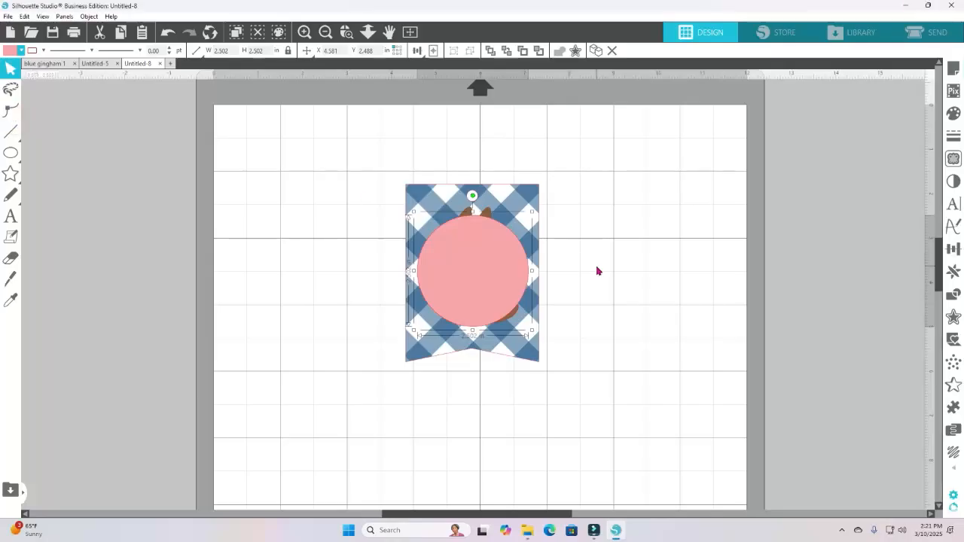
left_click(598, 265)
Step: Bring the bunny in front of the pink circle and scale it to about 1.32 x 1.83 in to fit inside
left_click(489, 218)
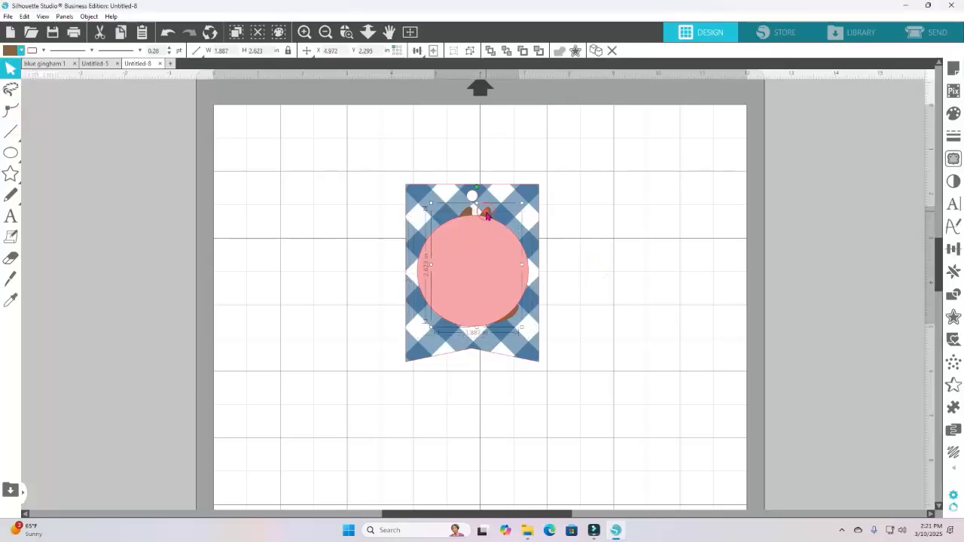
right_click(486, 216)
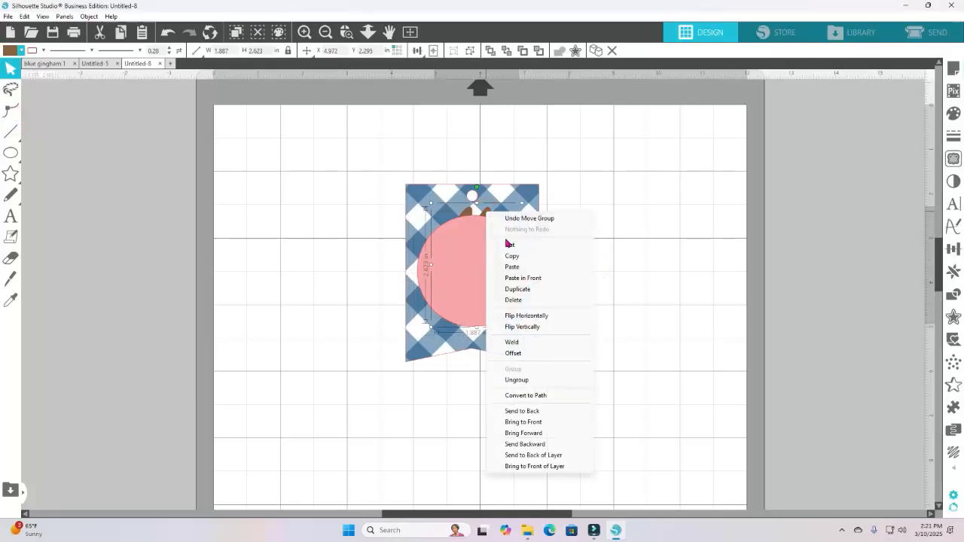
left_click(565, 423)
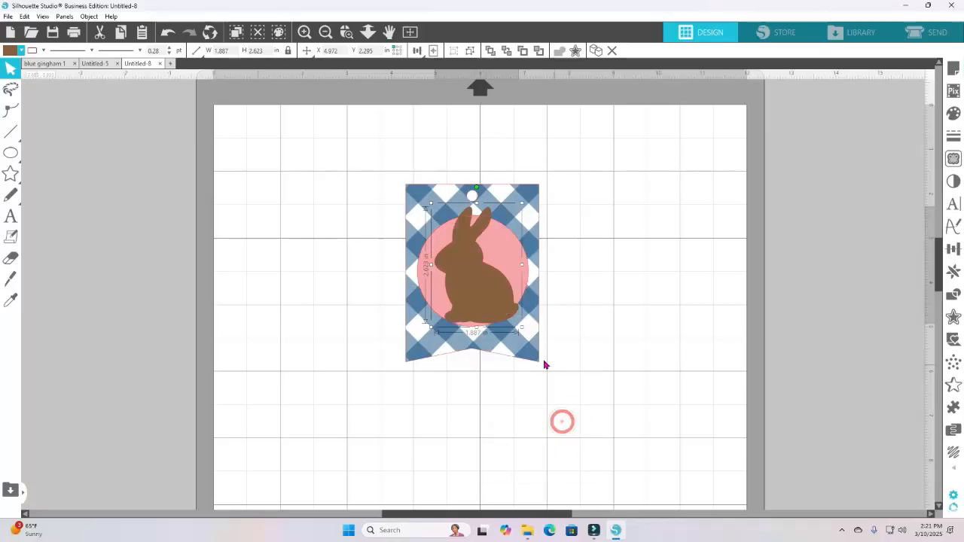
left_click_drag(523, 329, 491, 301)
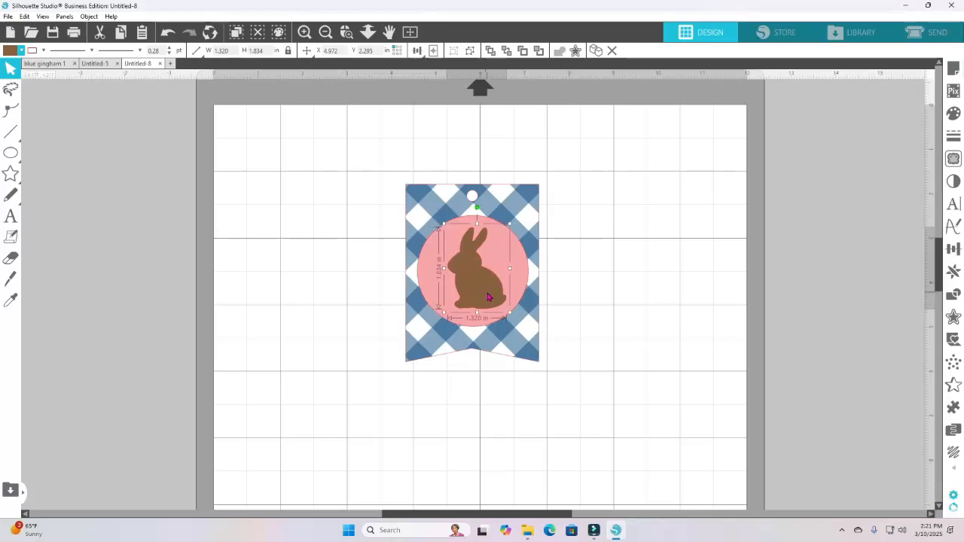
left_click(564, 247)
Step: Align the banner, circle and bunny on their shared vertical center line and deselect them
left_click_drag(553, 151, 381, 391)
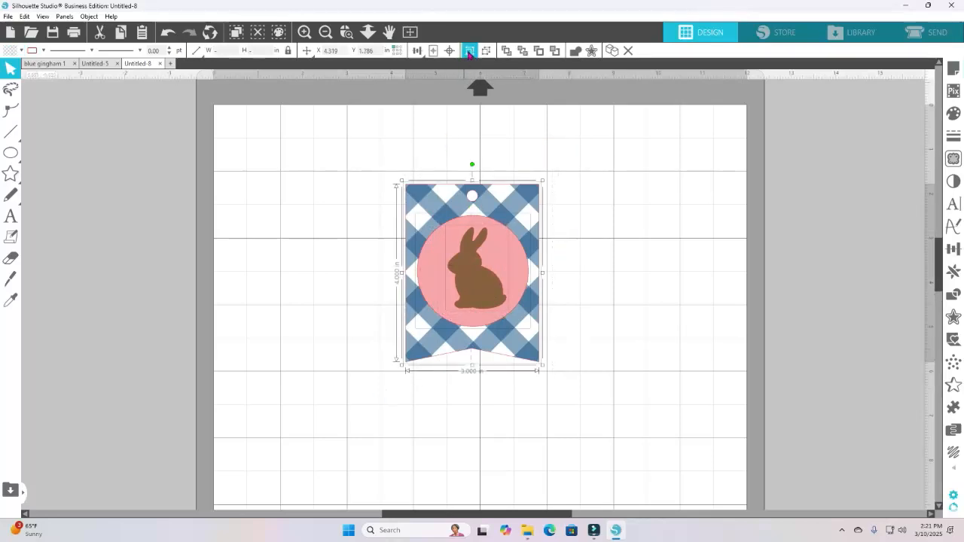
left_click(414, 53)
left_click(433, 67)
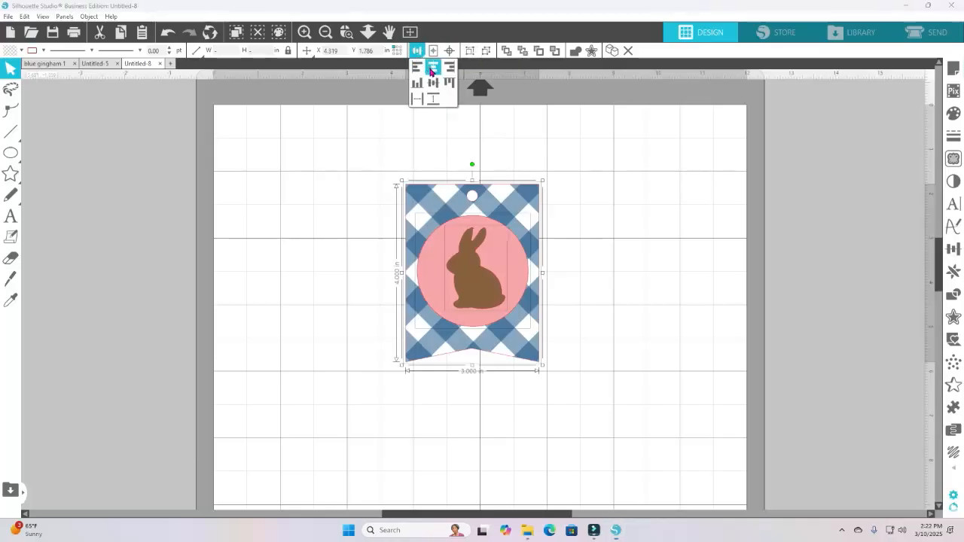
left_click(628, 240)
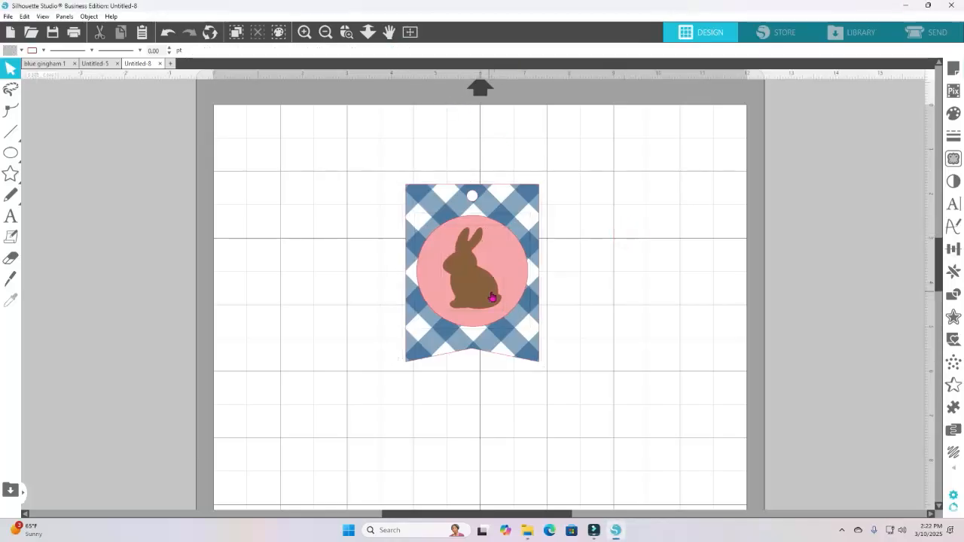